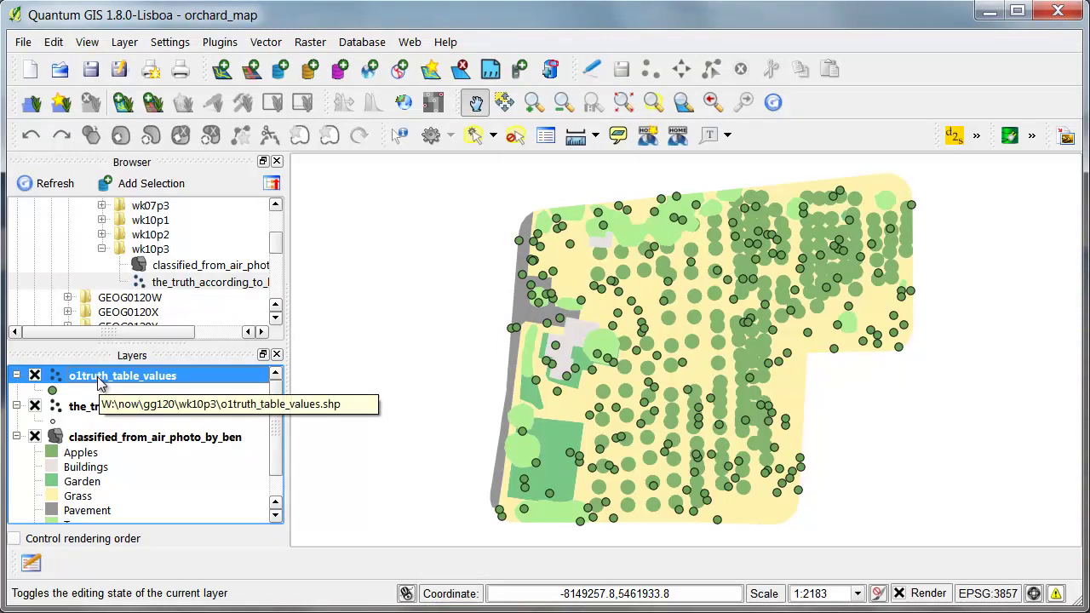
Open the o1truth_table_values attribute table and move its window aside.
right_click(98, 381)
click(170, 125)
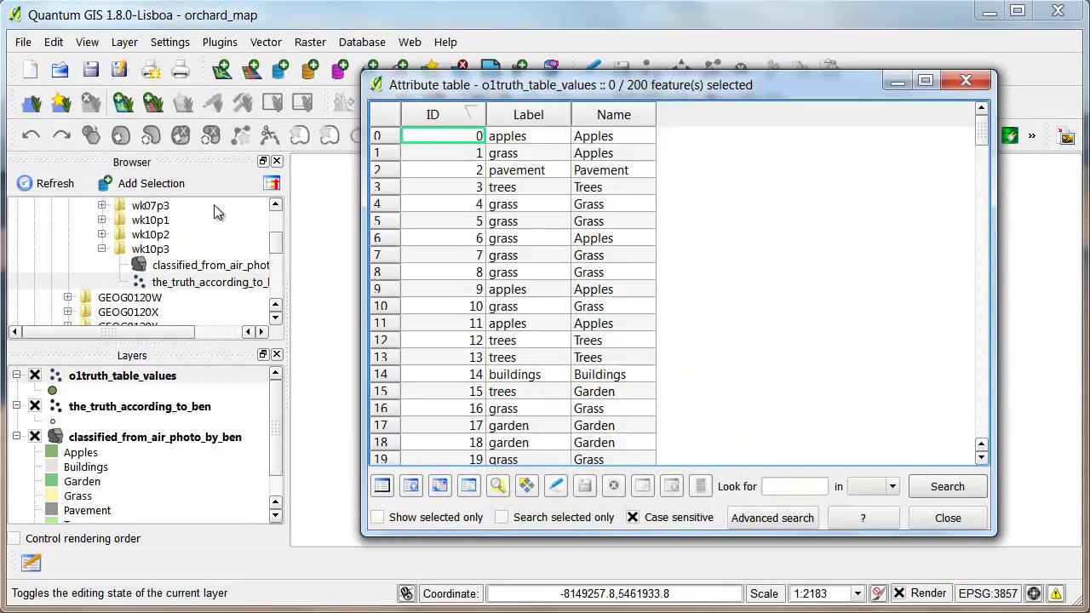
drag(659, 89, 624, 93)
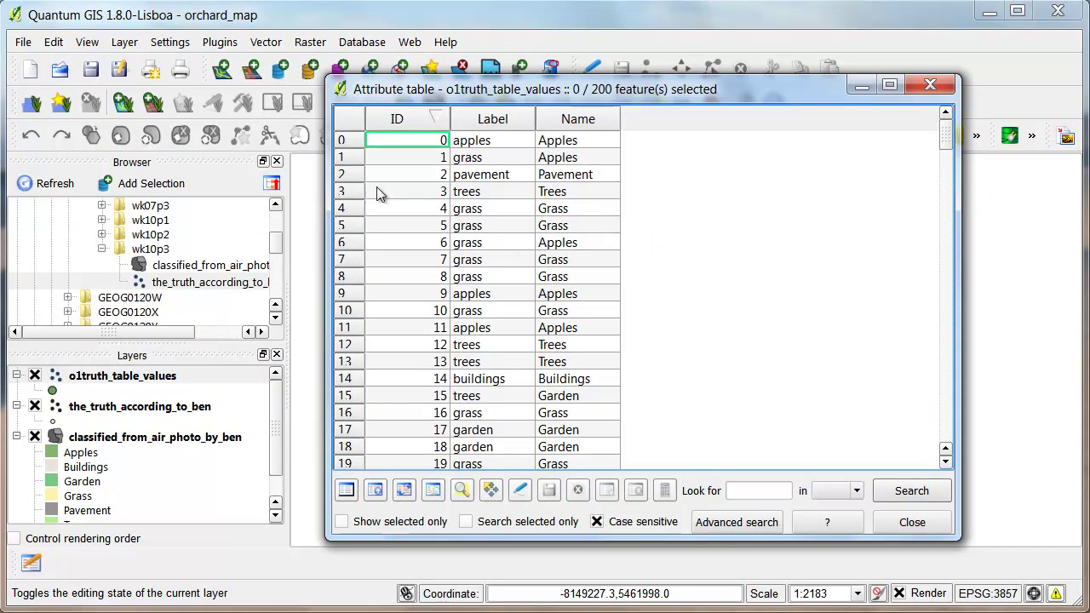
click(350, 175)
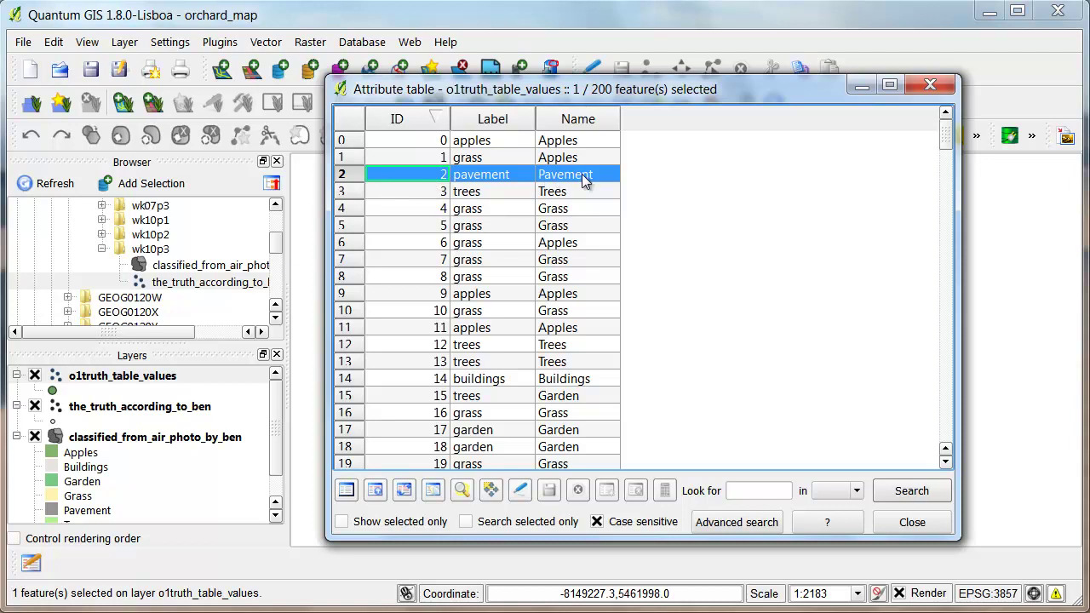
click(925, 92)
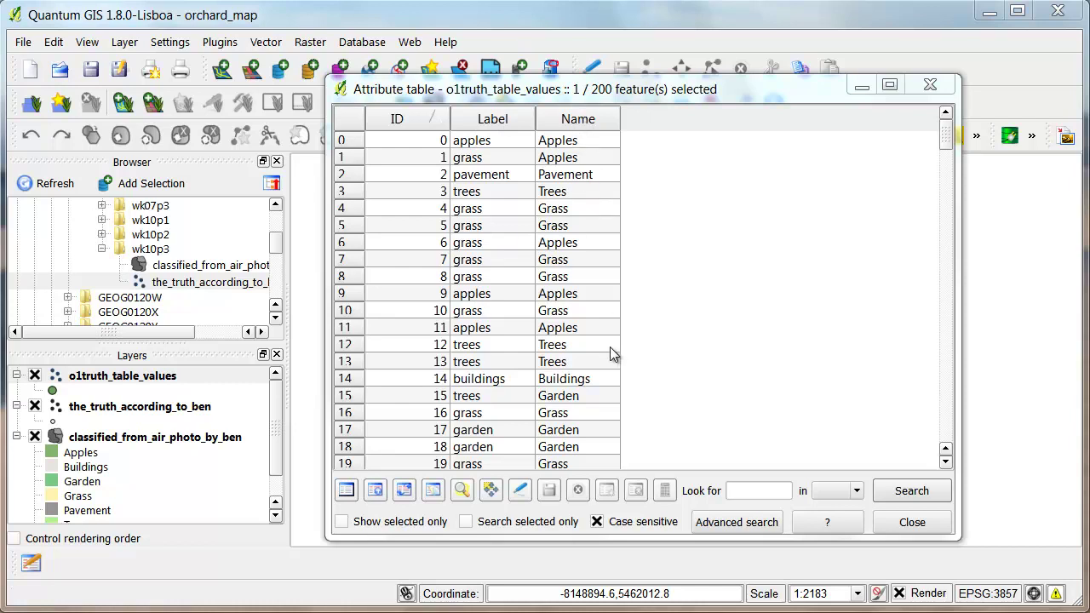
Sort by Label and compare row 13's apples Label with its Grass Name.
click(500, 124)
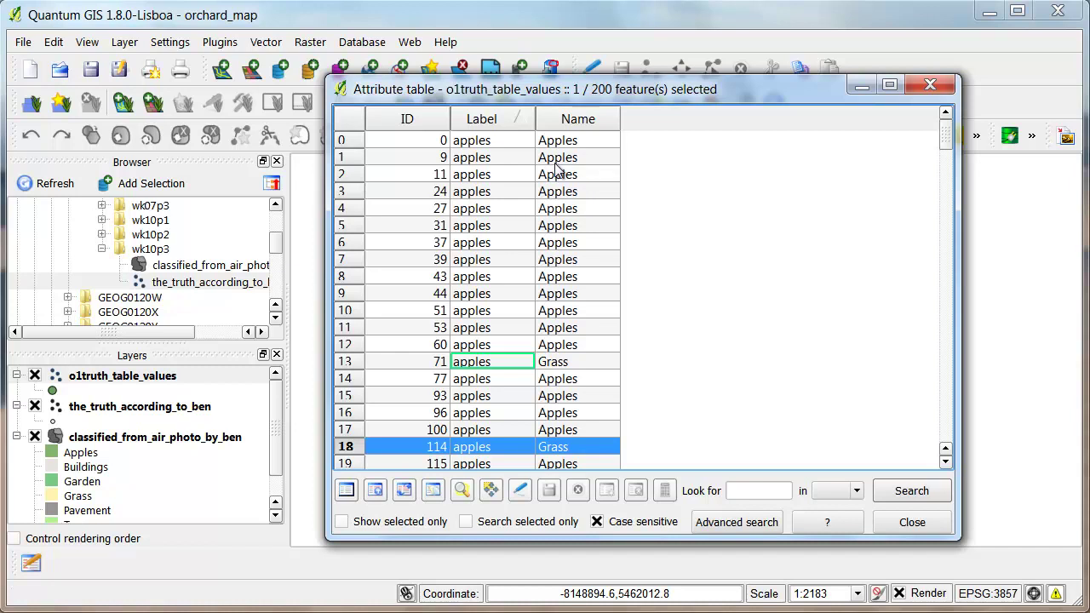
click(471, 144)
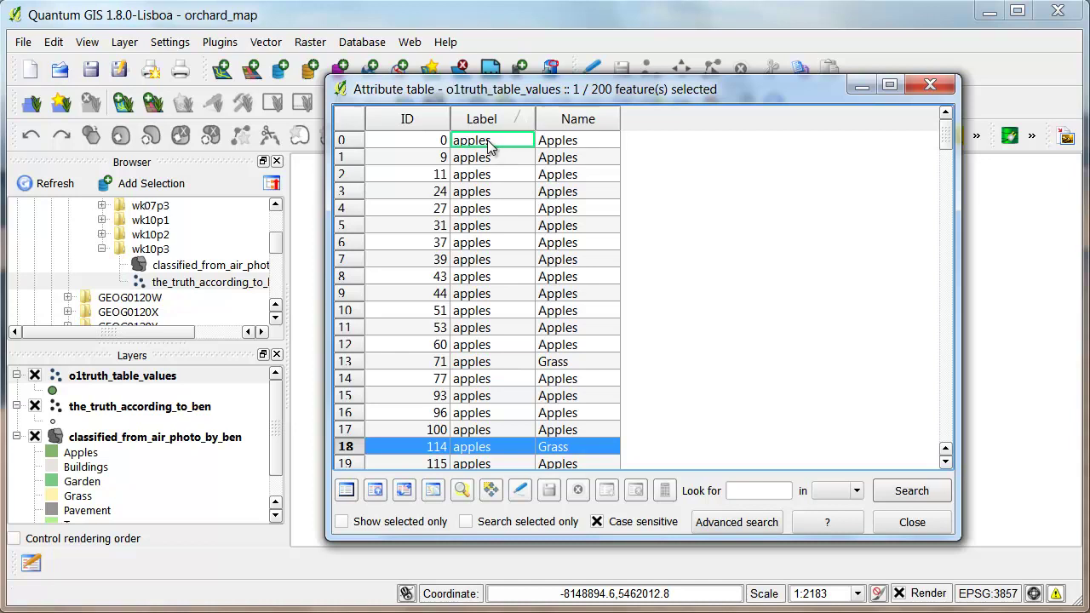
click(559, 145)
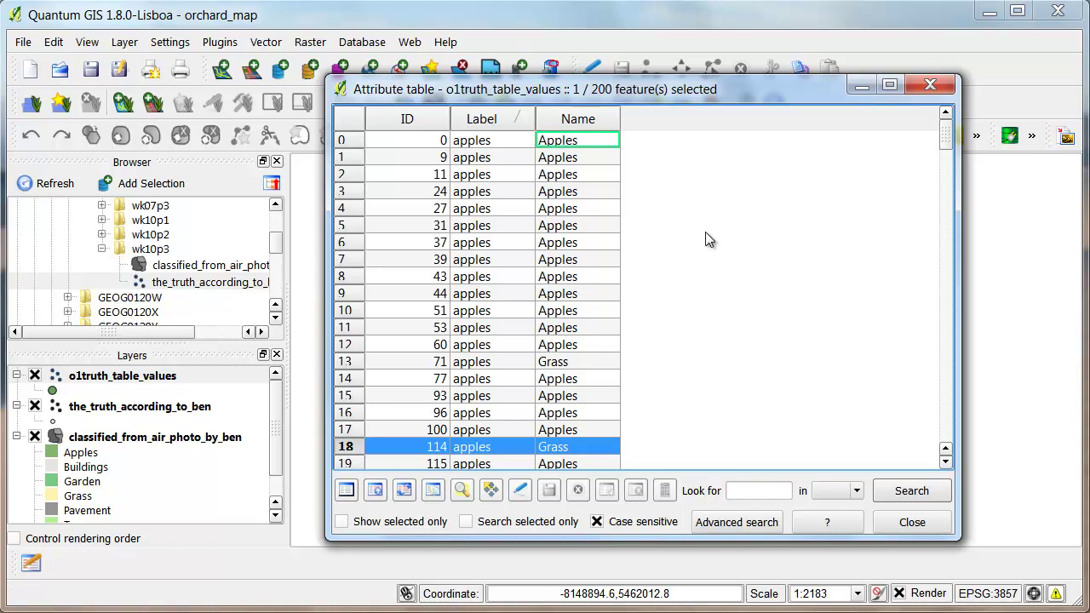
click(487, 145)
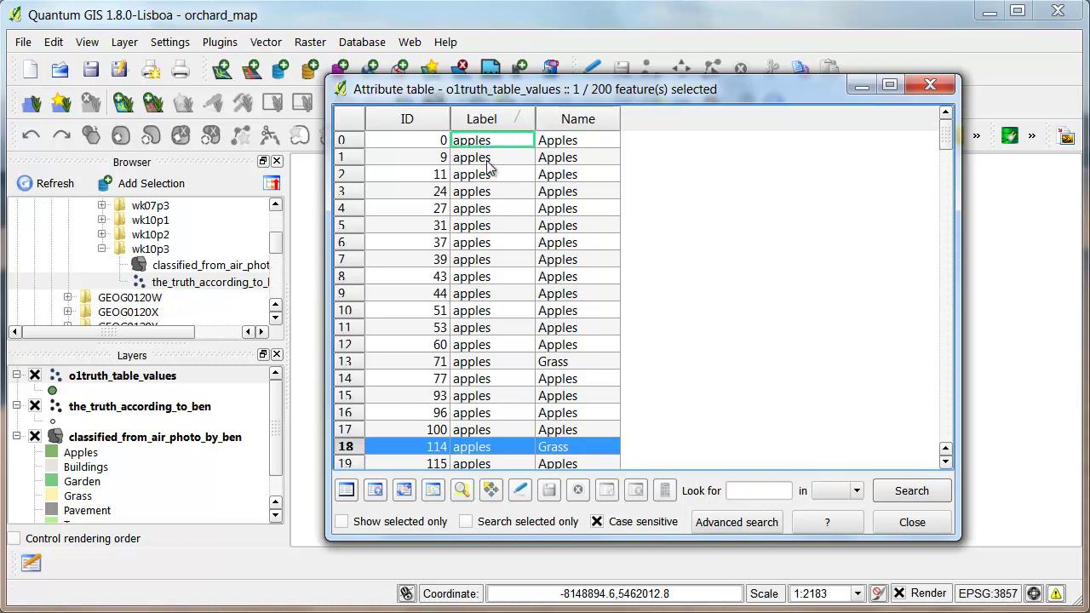
key(Down)
key(Down)
key(Down)
key(Down)
key(Down)
key(Down)
key(Down)
key(Down)
key(Down)
key(Down)
key(Down)
key(Down)
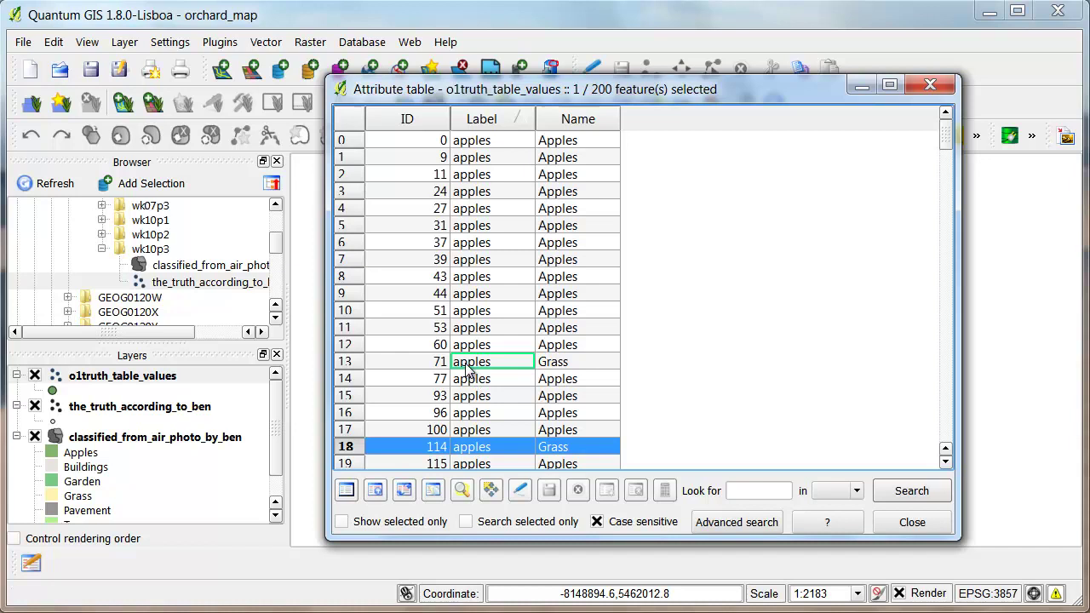
key(Tab)
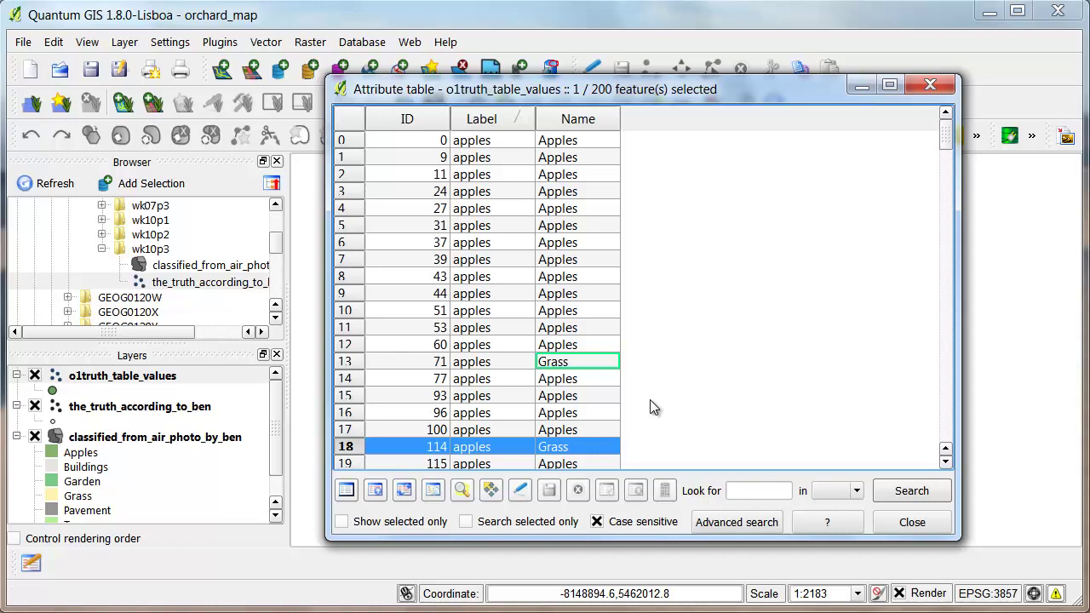
key(shift+Tab)
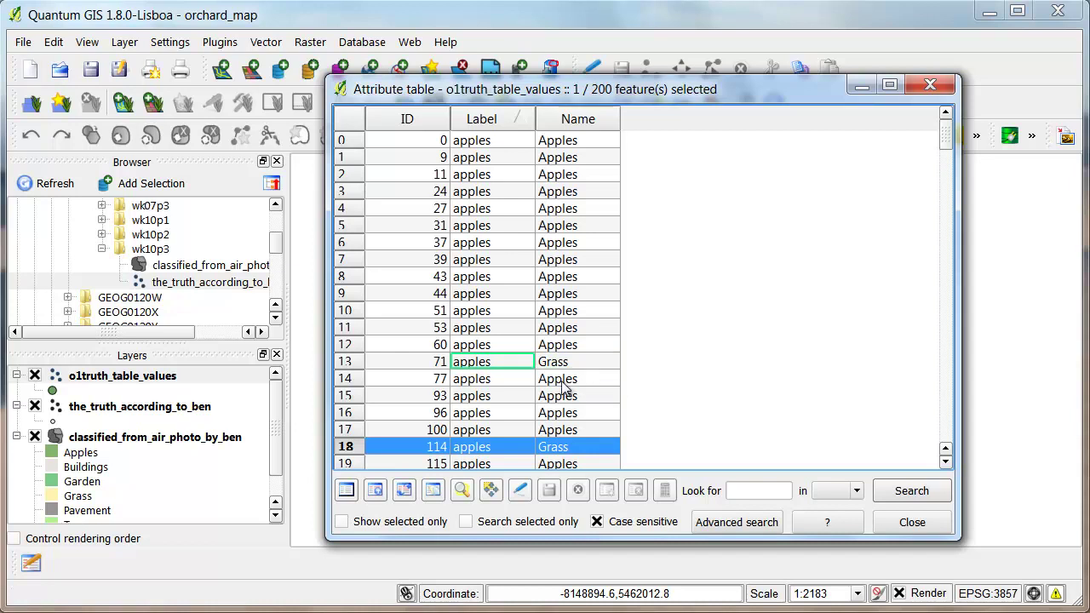
key(Tab)
key(shift+Tab)
key(Tab)
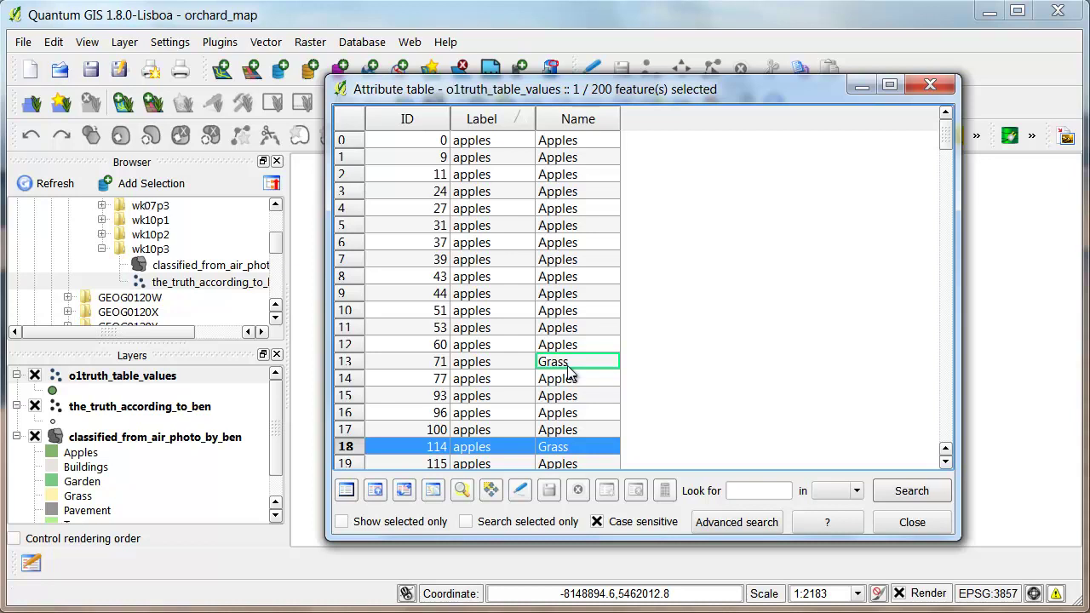
key(Left)
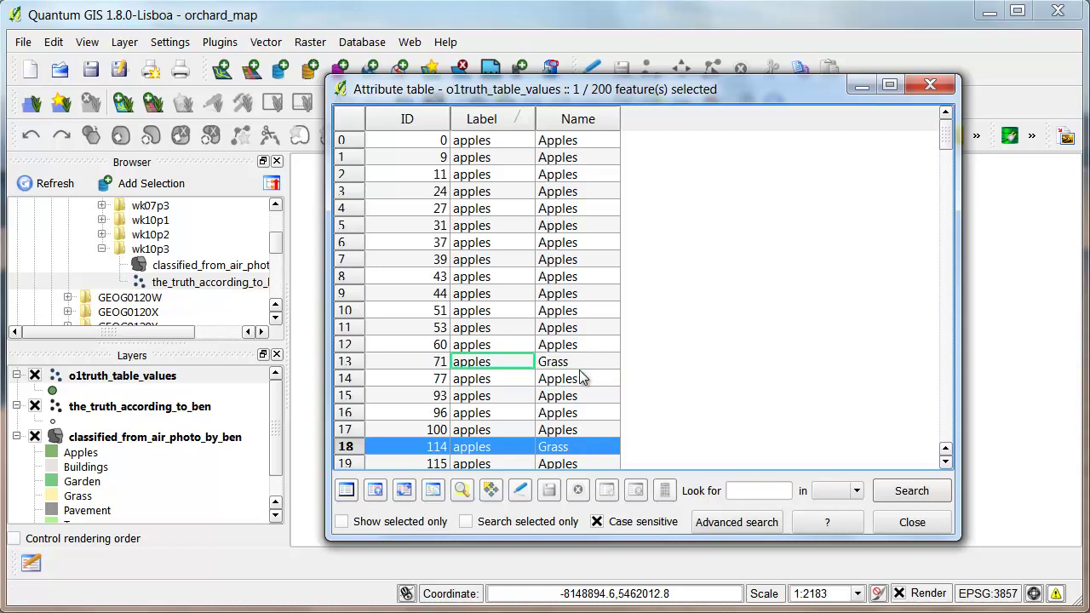
Compare row 18's apples Label with its Grass Name, then scroll through the table.
scroll(579, 369, down, 1)
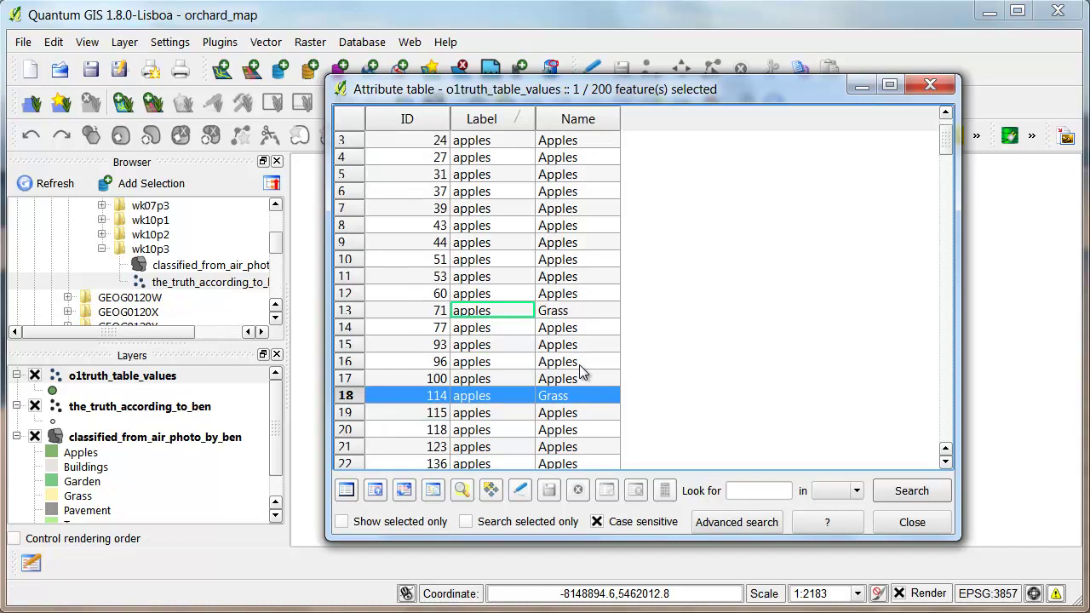
click(491, 400)
key(Right)
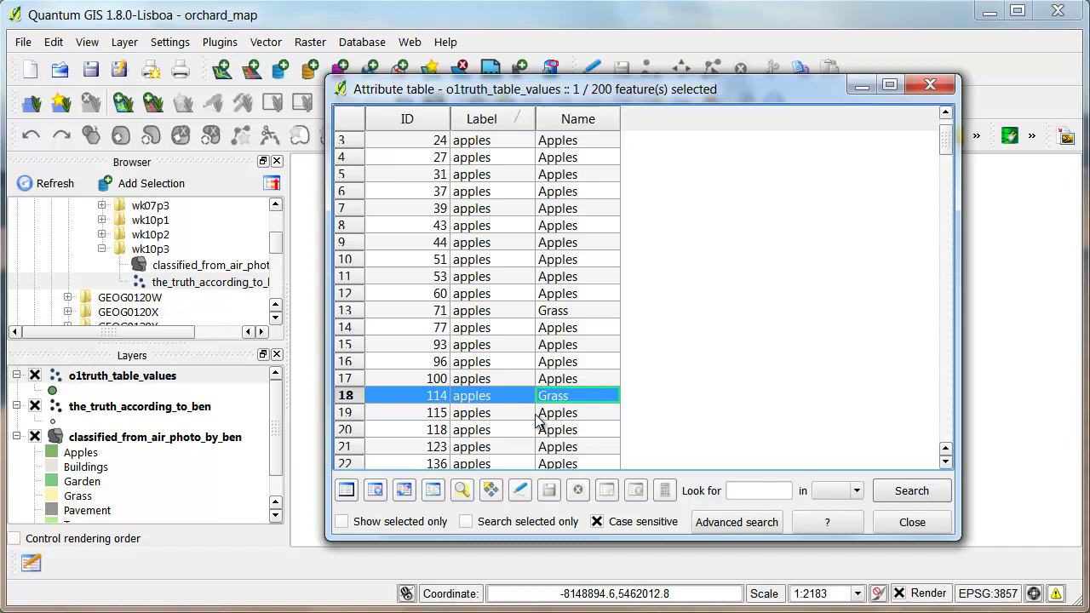
key(Left)
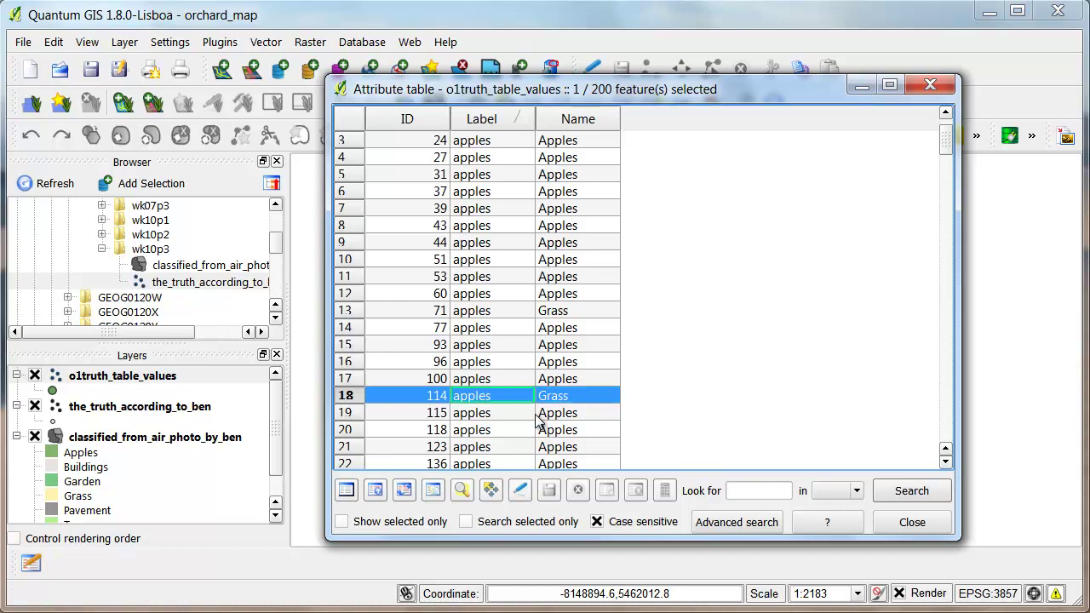
key(Right)
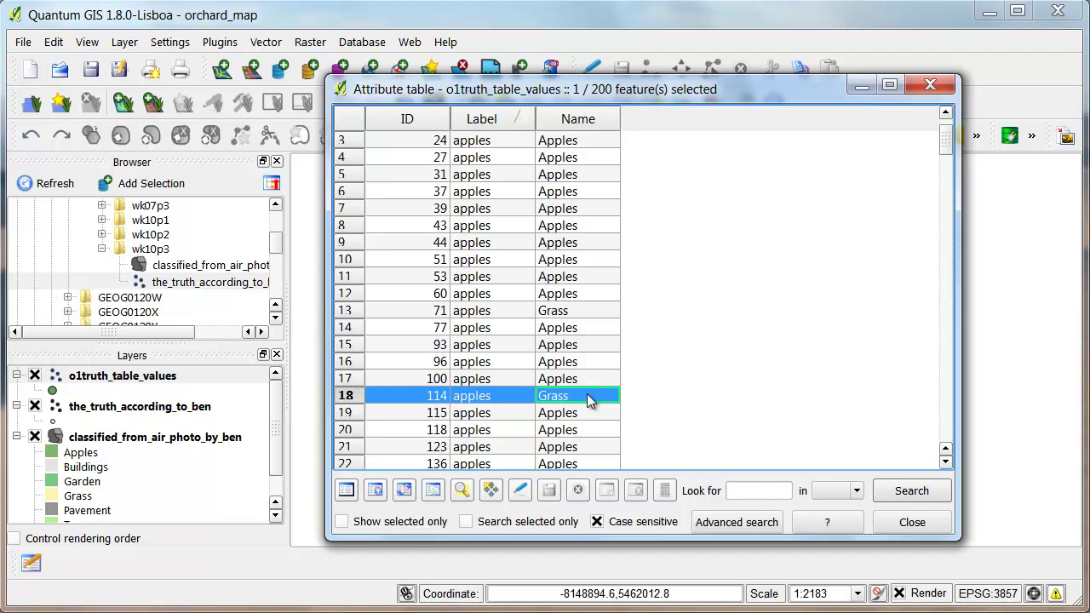
key(Left)
scroll(587, 393, down, 1)
scroll(586, 393, down, 3)
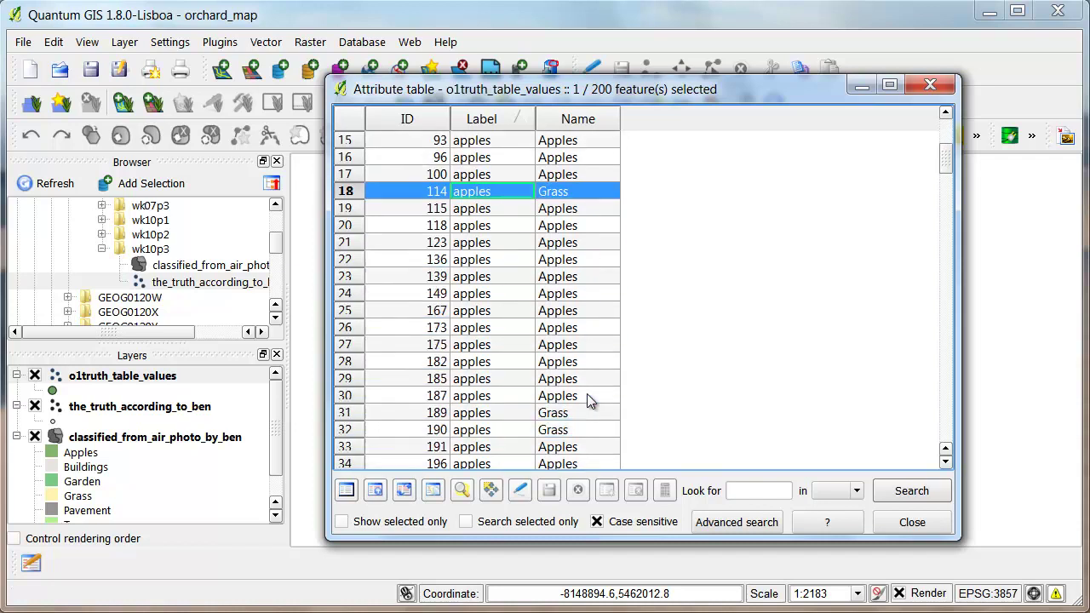
scroll(582, 400, down, 2)
scroll(584, 409, up, 6)
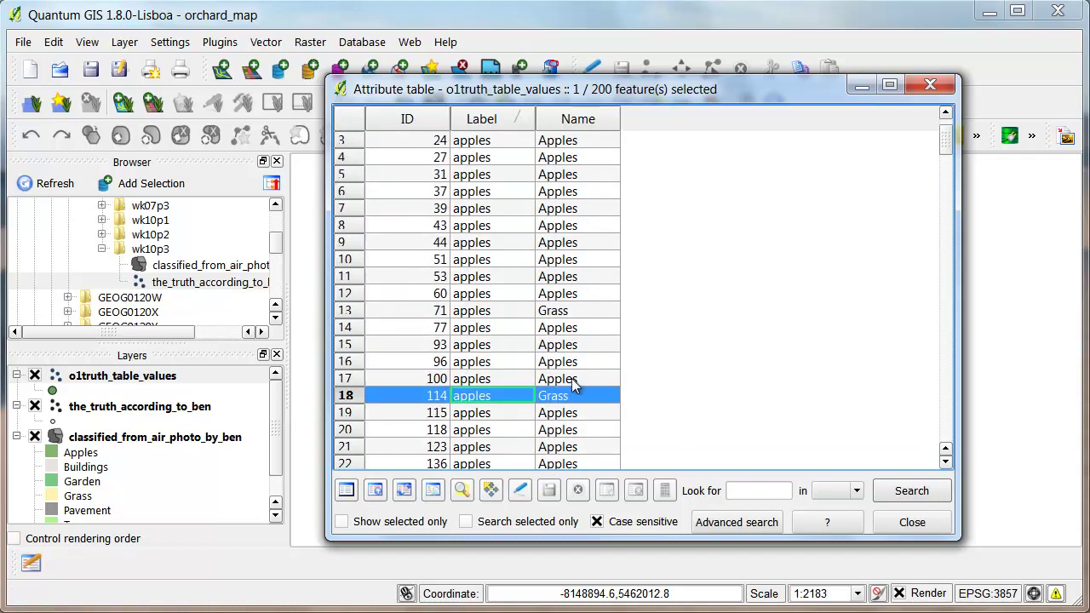
scroll(579, 366, up, 1)
Re-sort by Name and compare point 1's grass Label with its Apples Name.
click(590, 119)
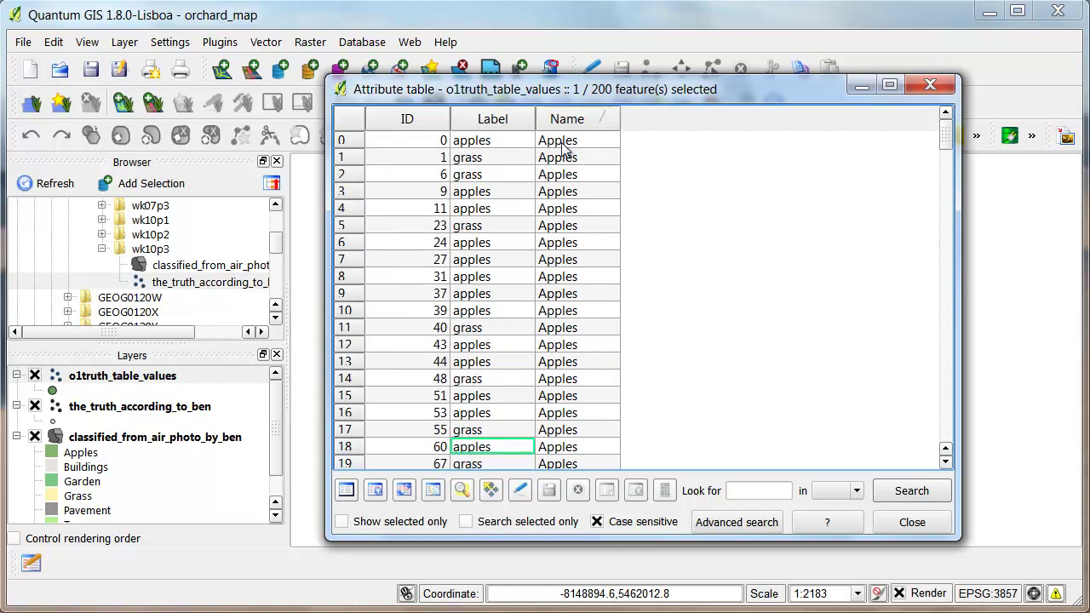
click(482, 160)
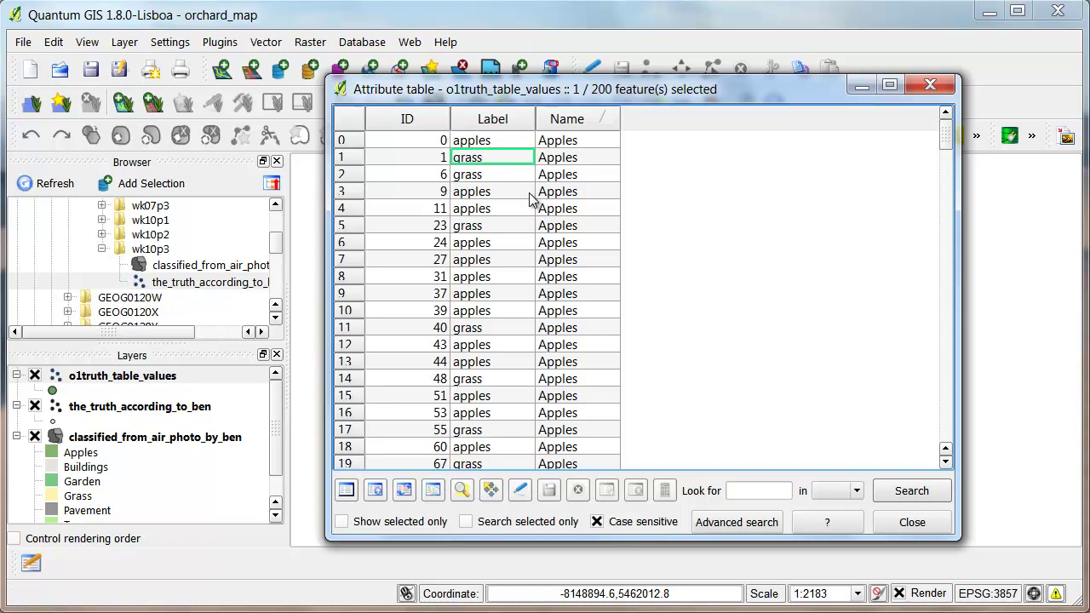
key(Right)
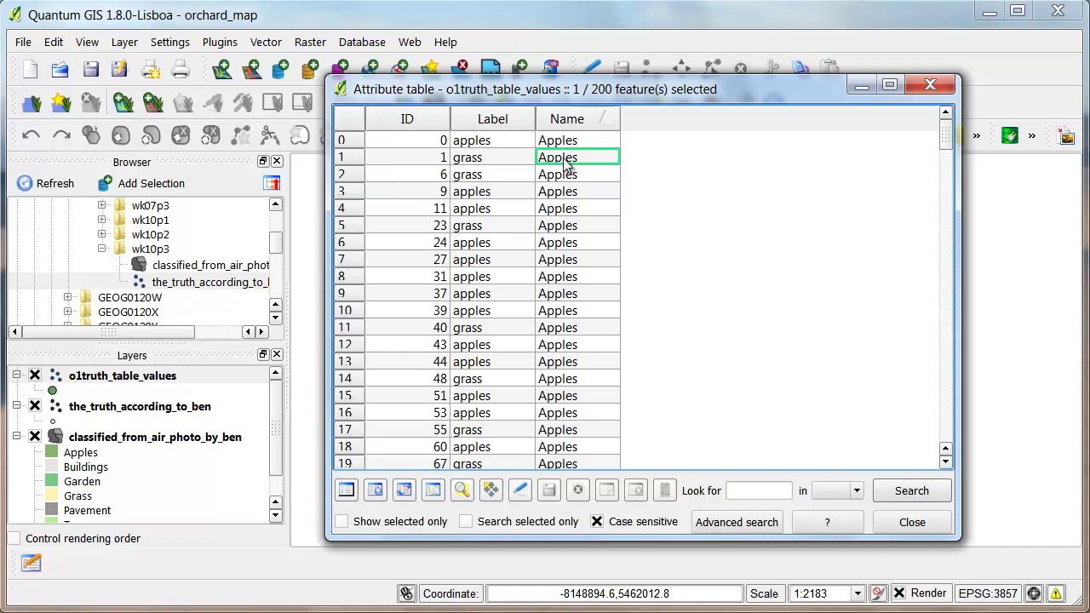
key(Left)
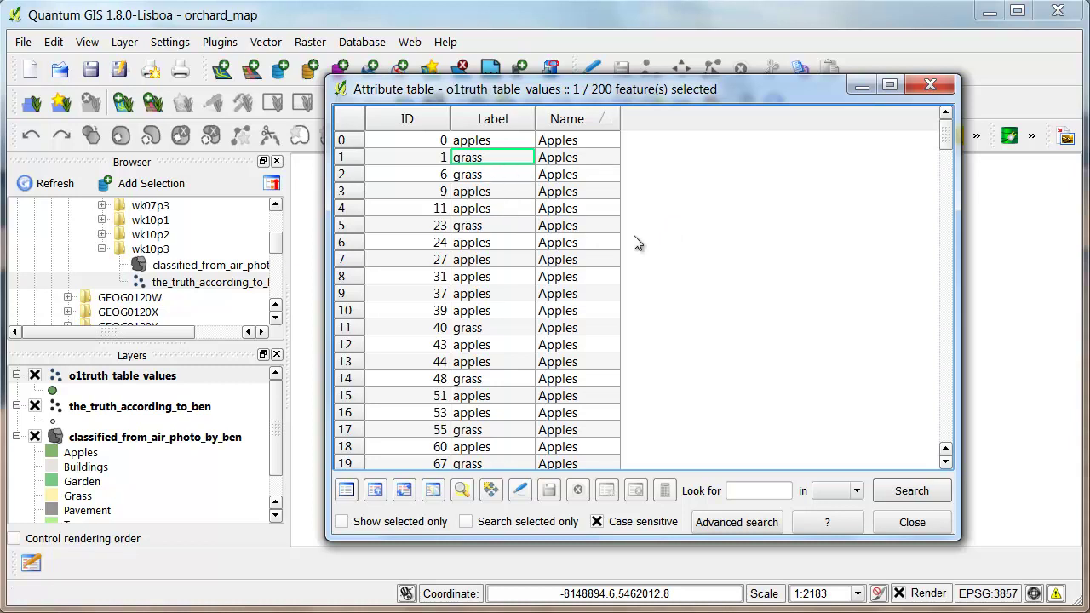
Close the attribute table and save o1truth_table_values as Comma Separated Value.
click(929, 84)
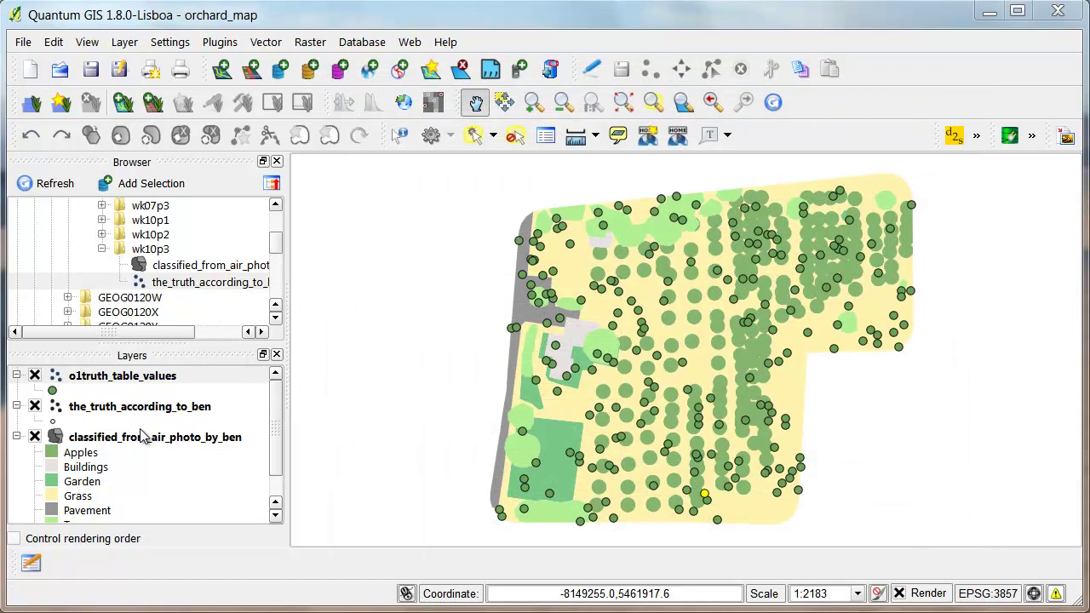
right_click(100, 383)
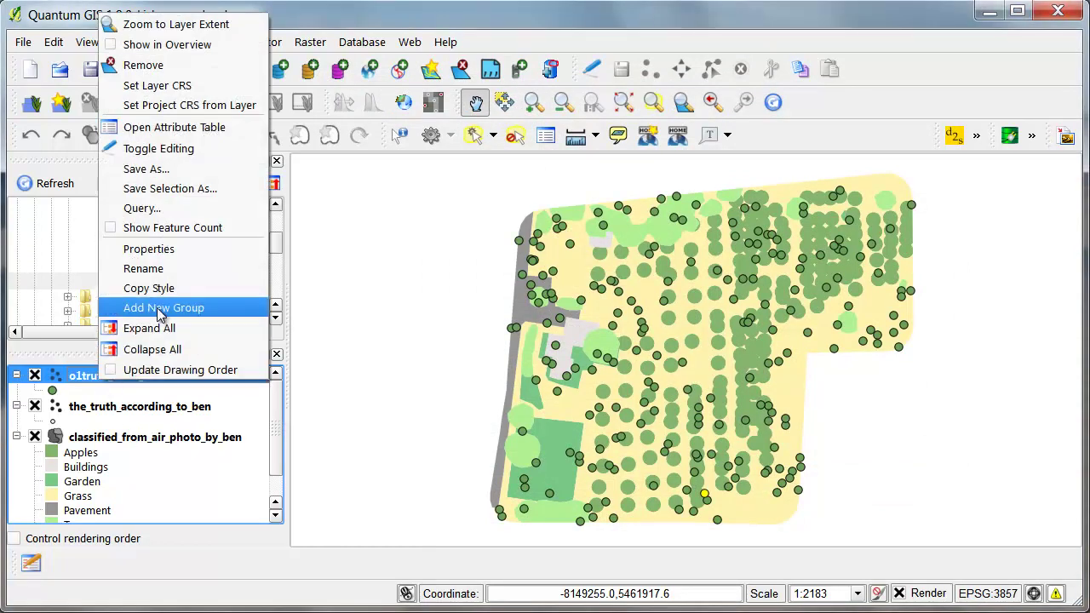
click(146, 169)
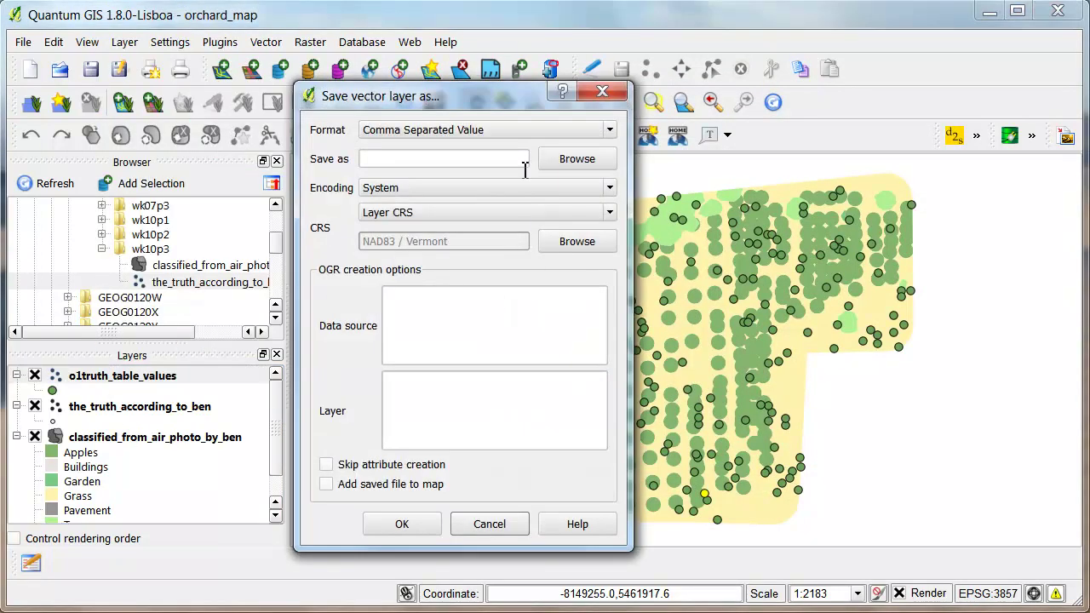
click(574, 139)
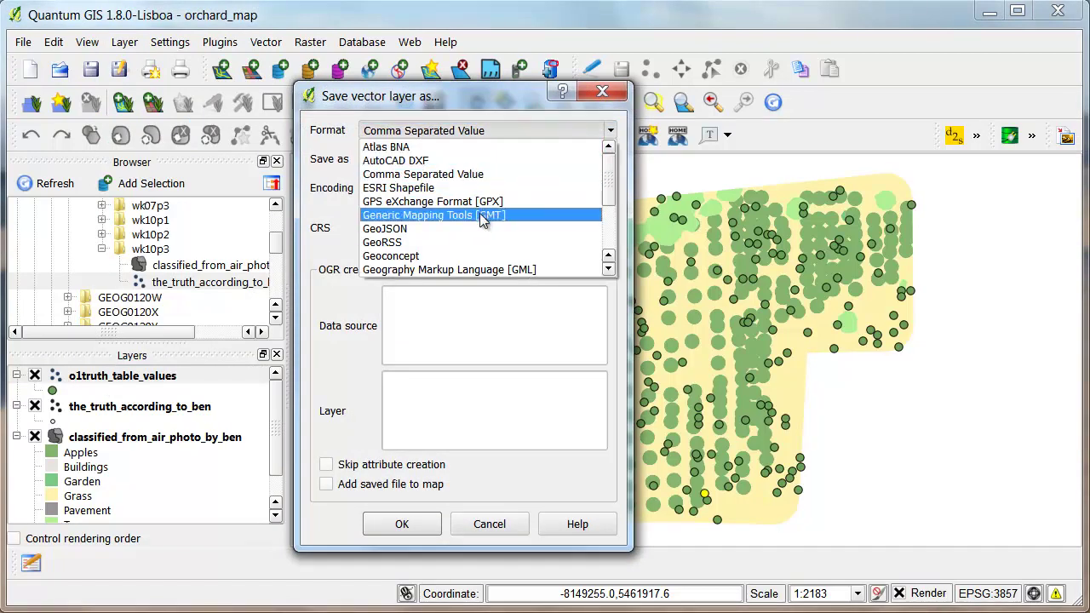
click(464, 175)
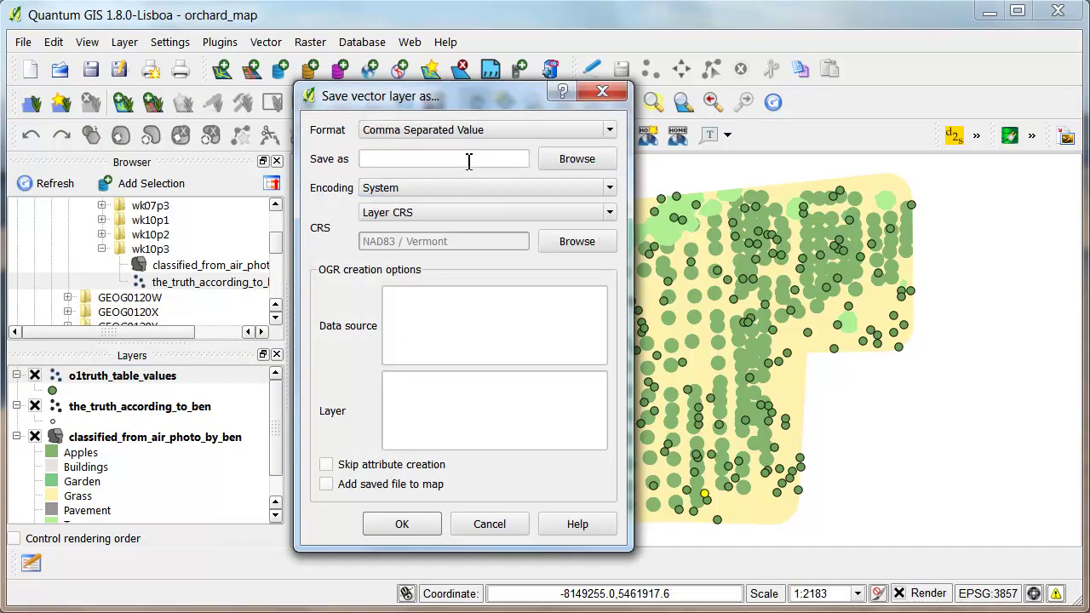
Name the output truth_table_values in wk10p3, keep the layer's CRS, and export.
click(582, 163)
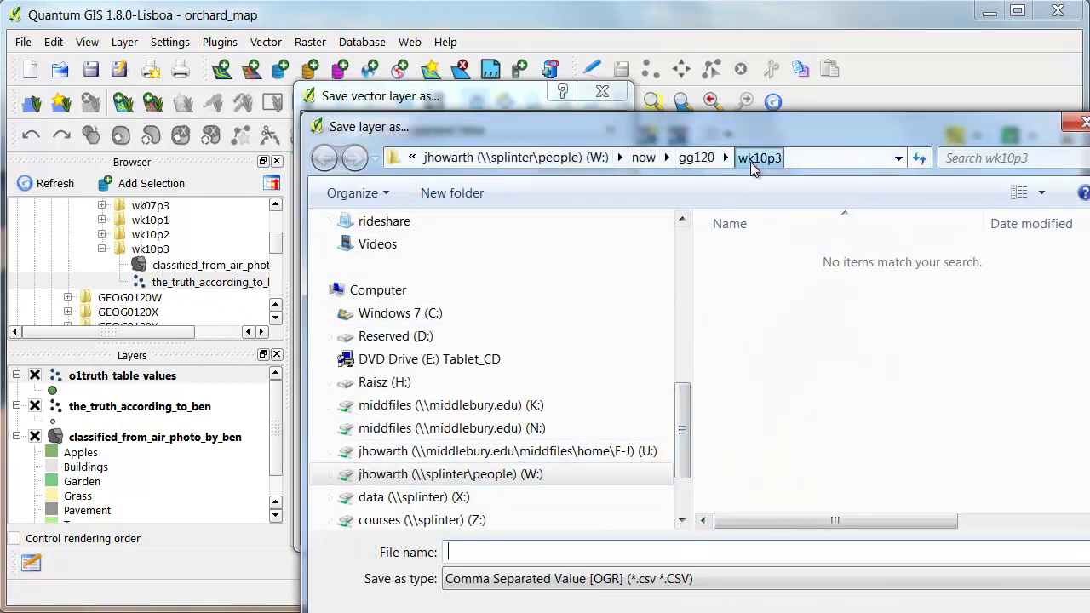
click(758, 157)
click(596, 557)
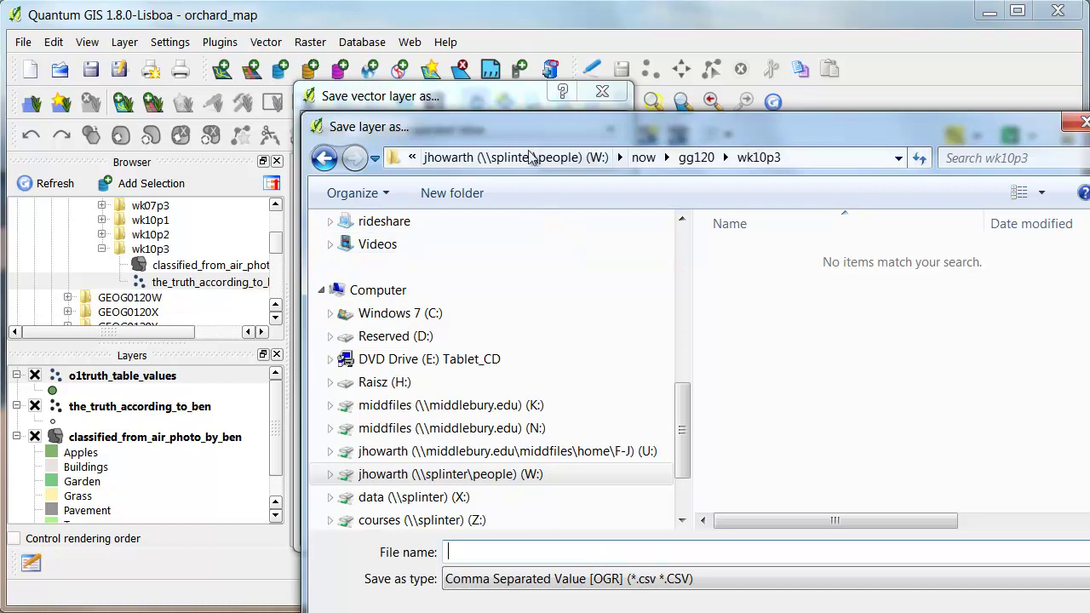
drag(477, 126, 349, 53)
text(t)
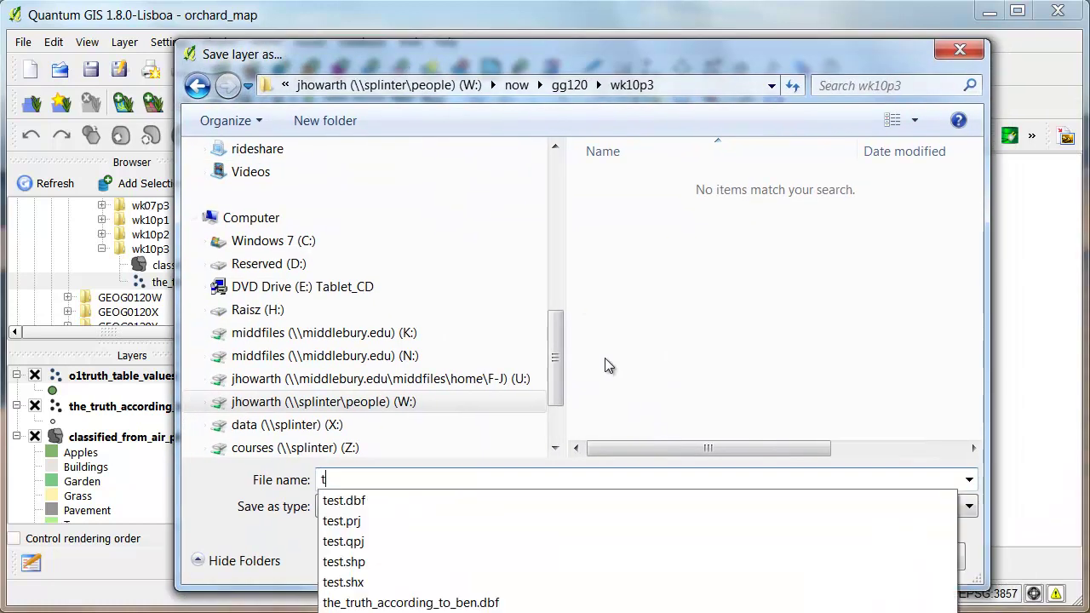
text(ruth_table)
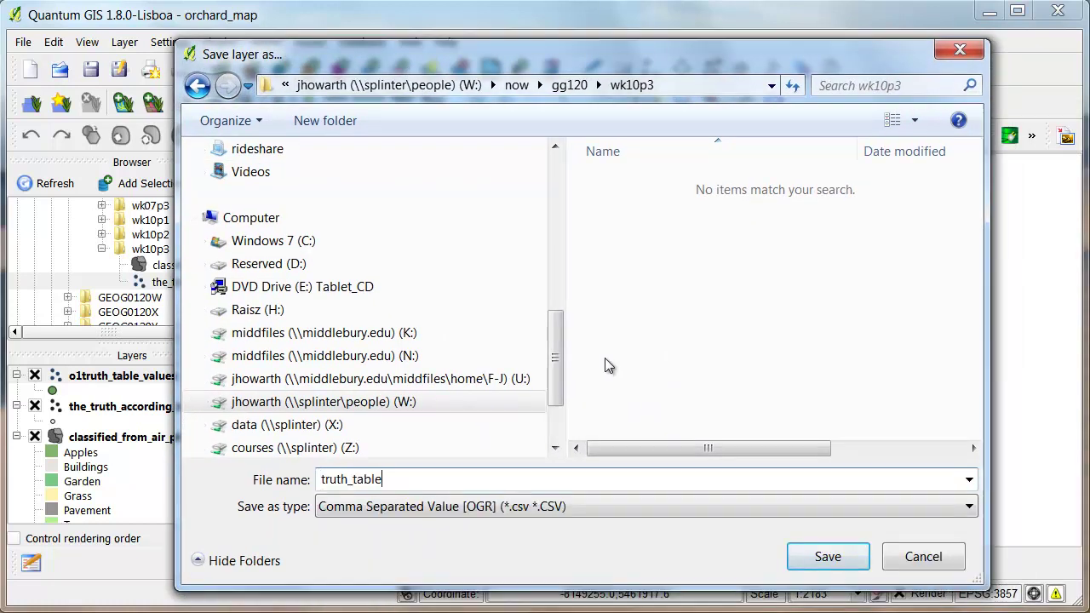
text(_values)
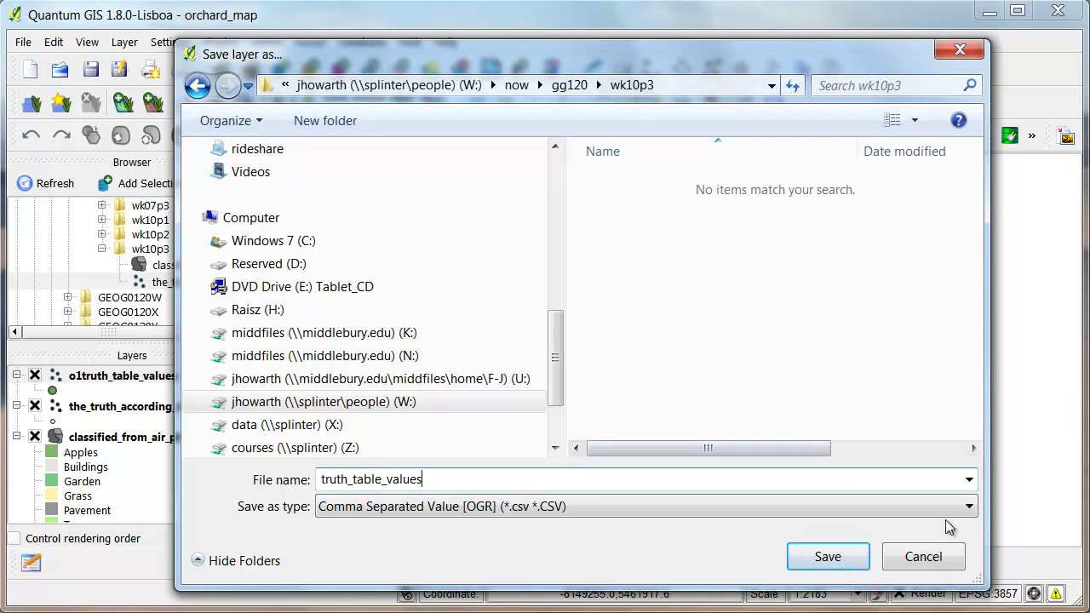
click(825, 557)
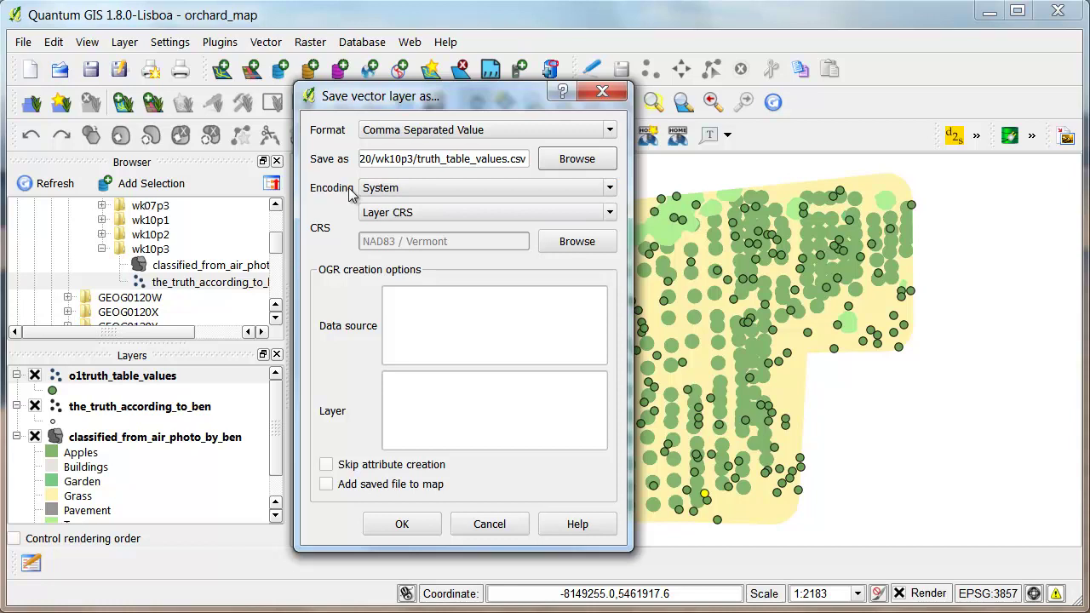
click(530, 211)
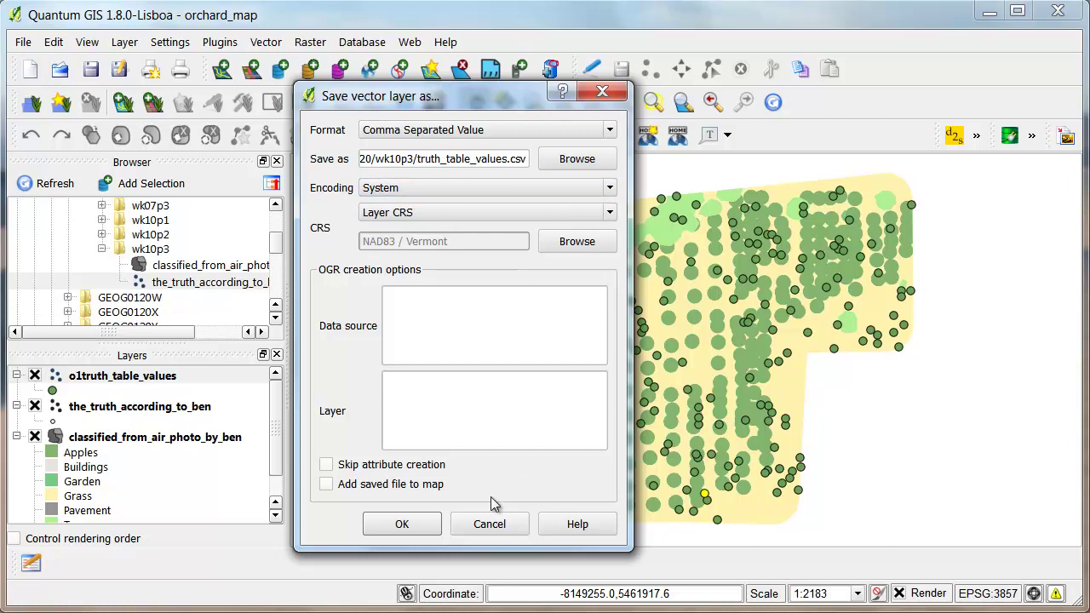
click(401, 522)
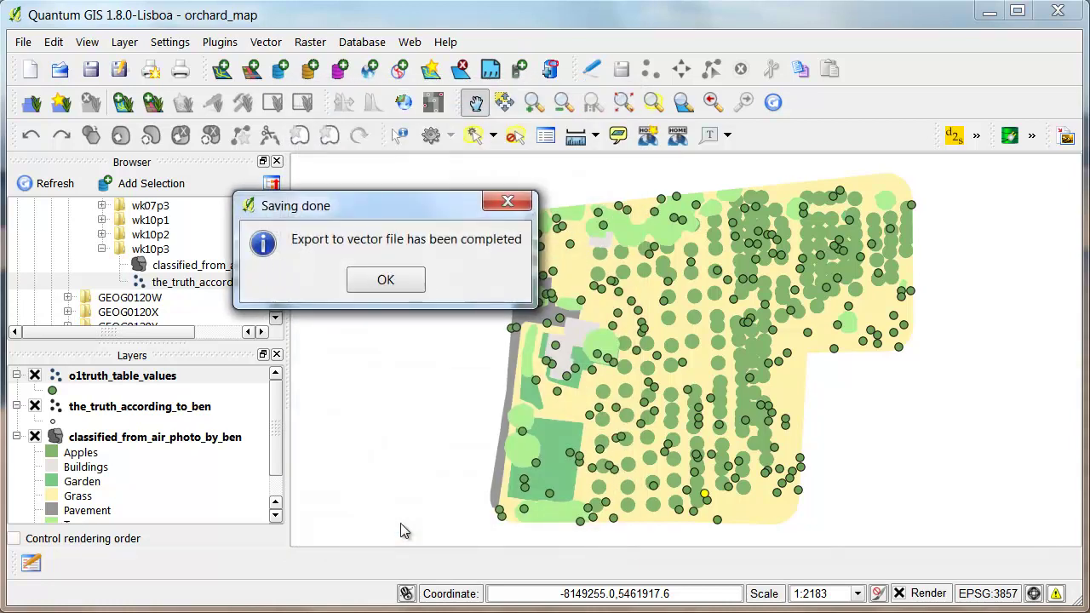
Dismiss the export notice and expand W:/now/gg120/wk10p3 in the Browser panel.
click(386, 279)
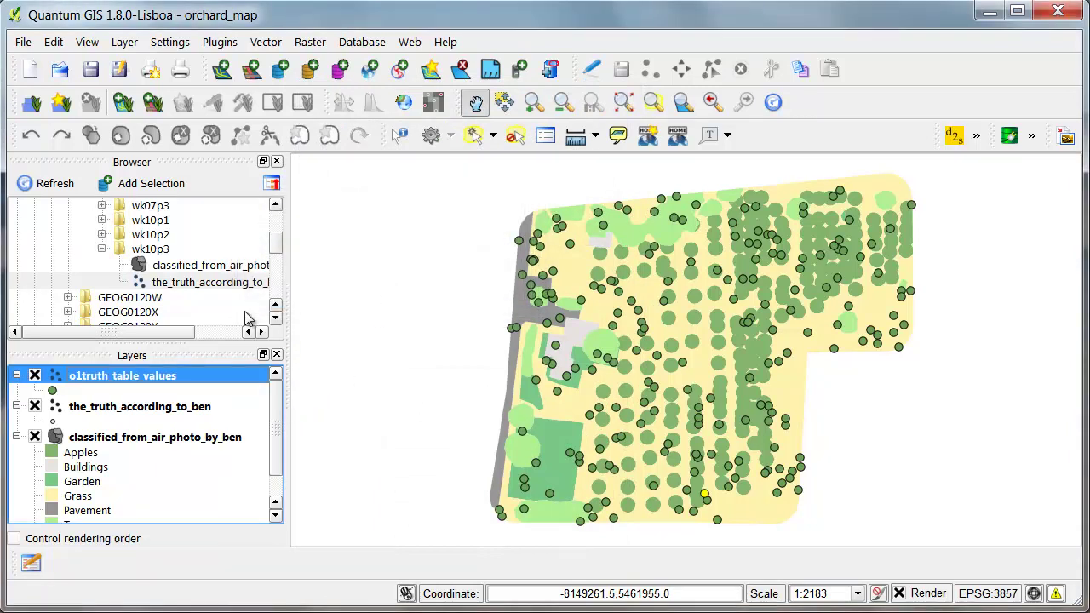
click(149, 252)
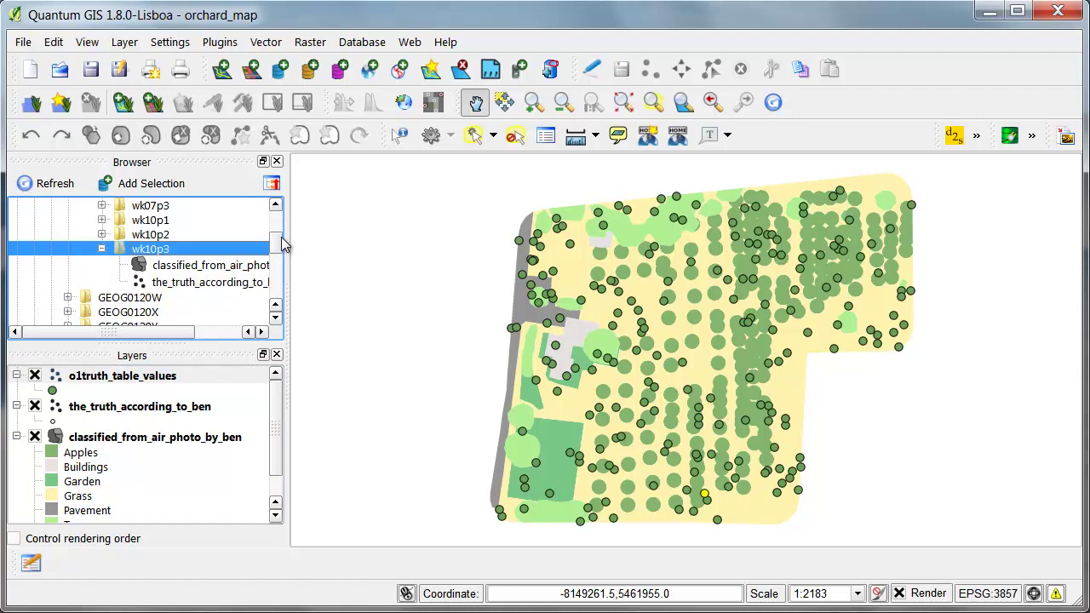
drag(279, 245, 279, 219)
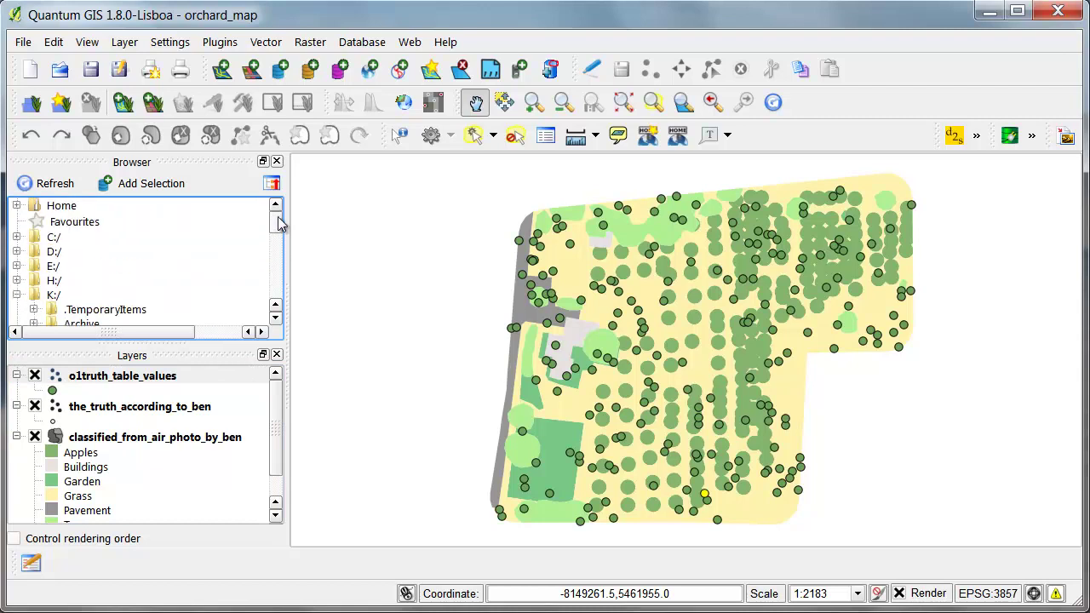
click(16, 295)
scroll(39, 268, down, 3)
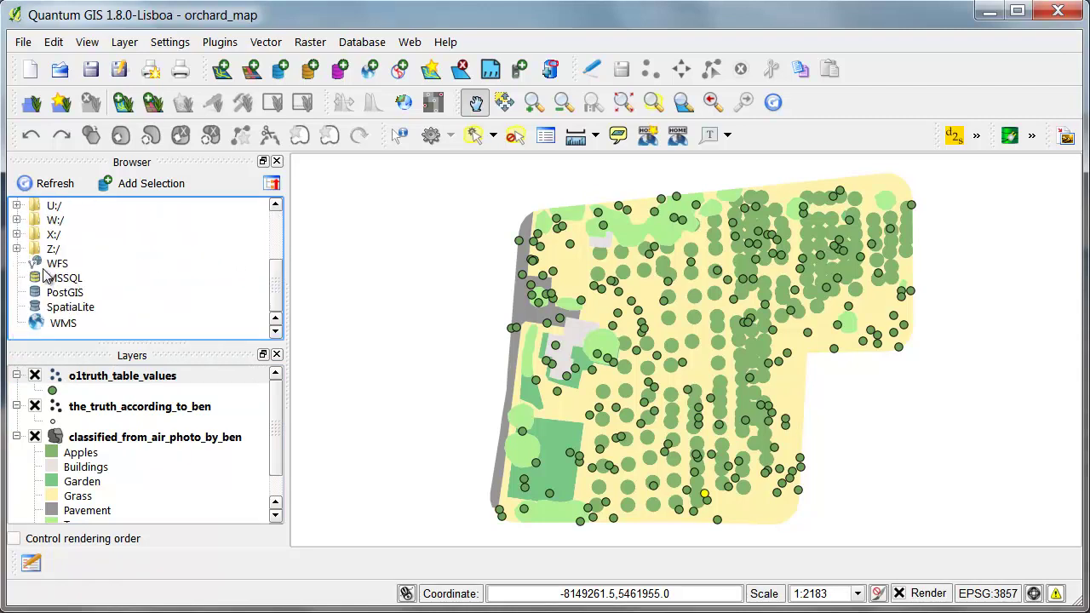
click(17, 221)
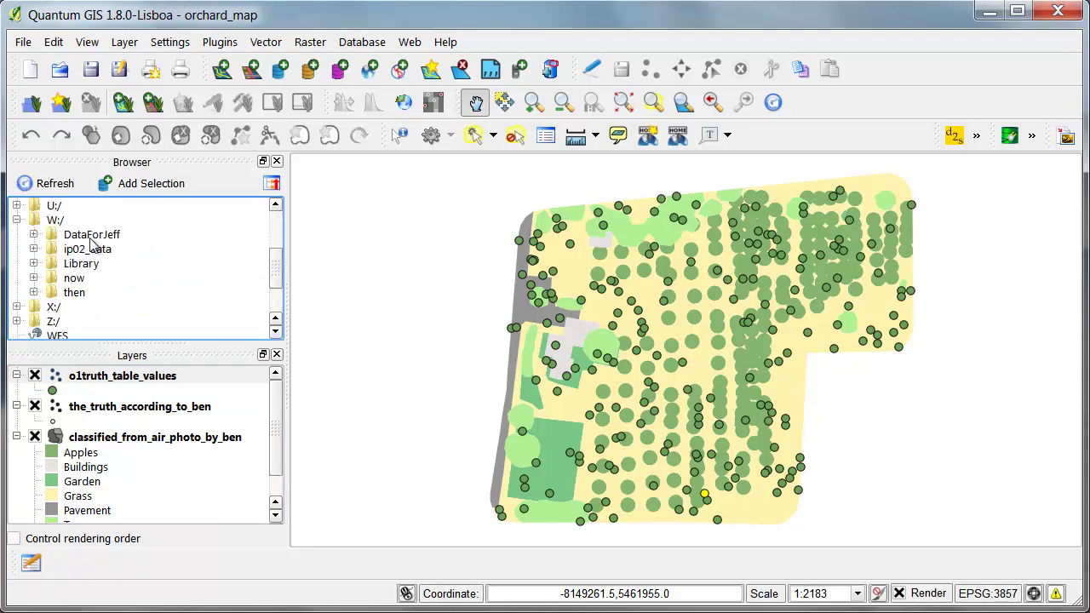
click(34, 278)
scroll(47, 285, down, 2)
scroll(64, 281, up, 1)
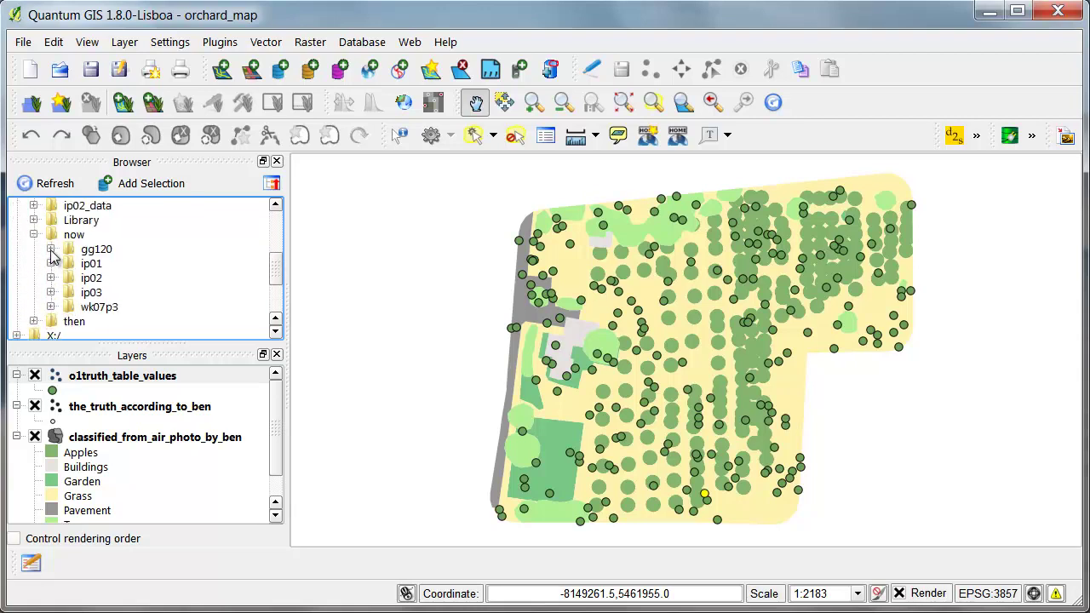
click(50, 248)
scroll(71, 269, down, 3)
scroll(71, 269, down, 3)
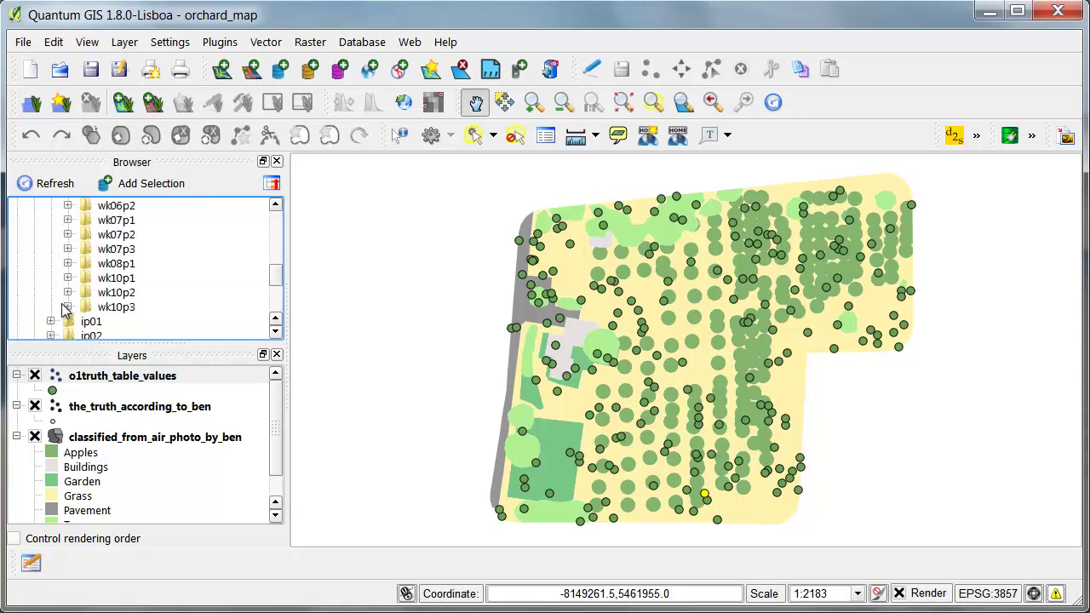
click(68, 306)
Locate truth_table_values.csv in wk10p3 and save the orchard_map project.
scroll(111, 306, down, 2)
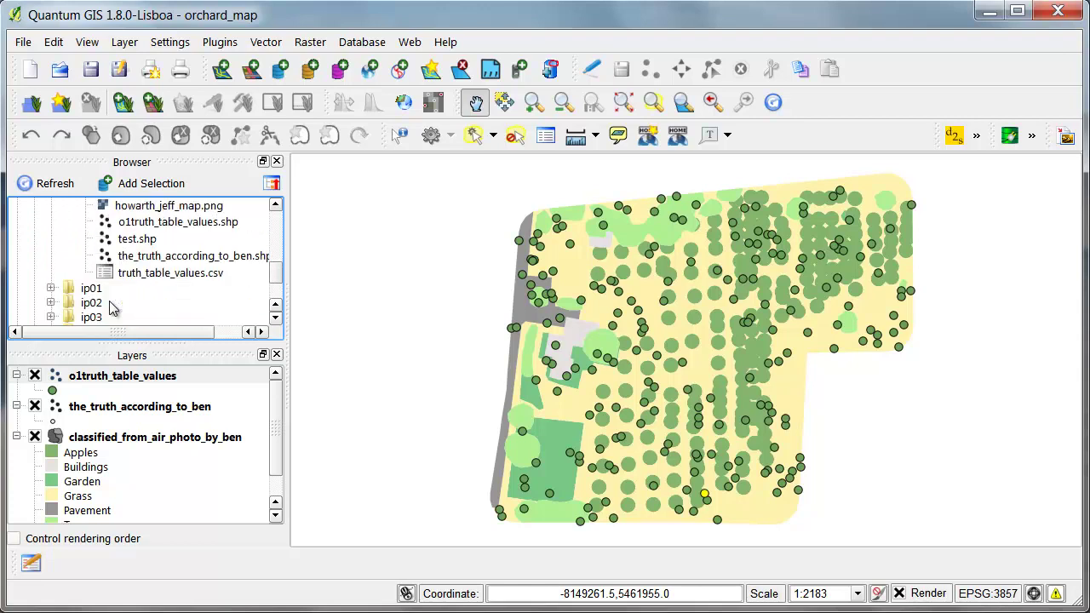
scroll(111, 306, down, 1)
right_click(170, 281)
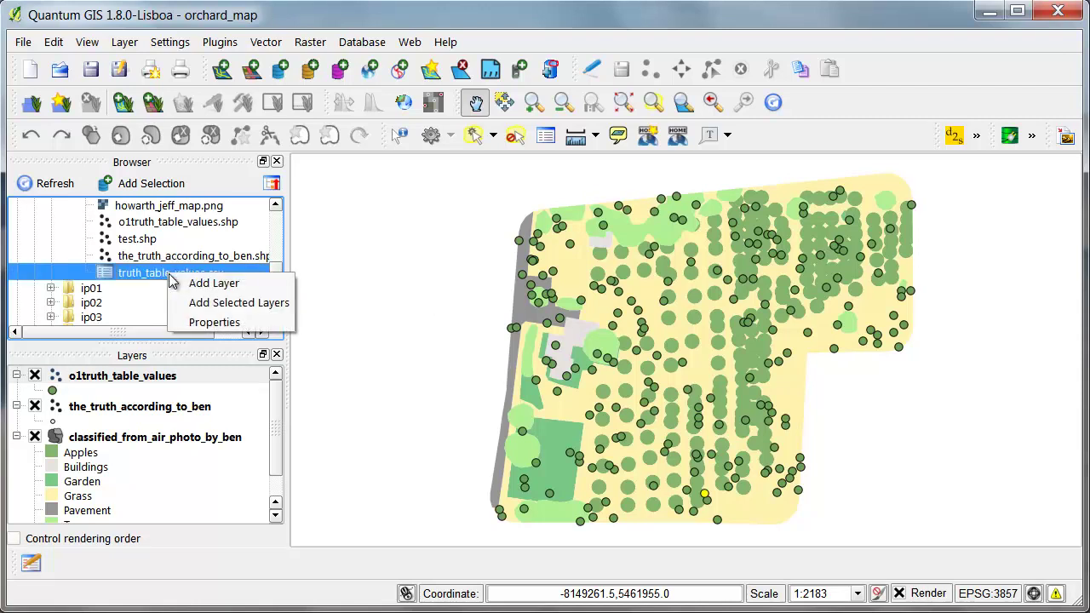
click(157, 23)
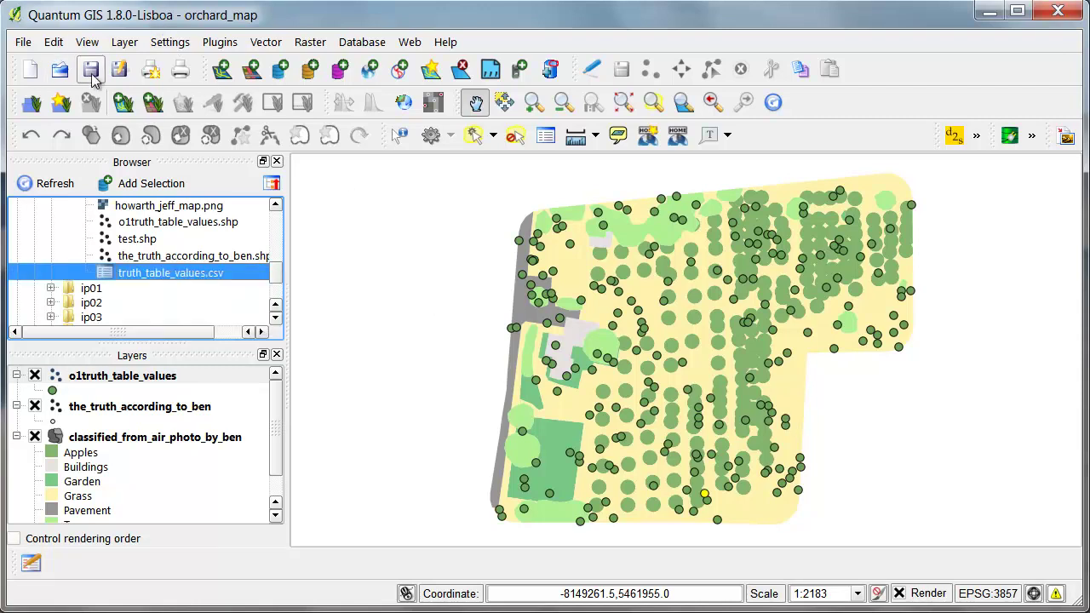
click(91, 72)
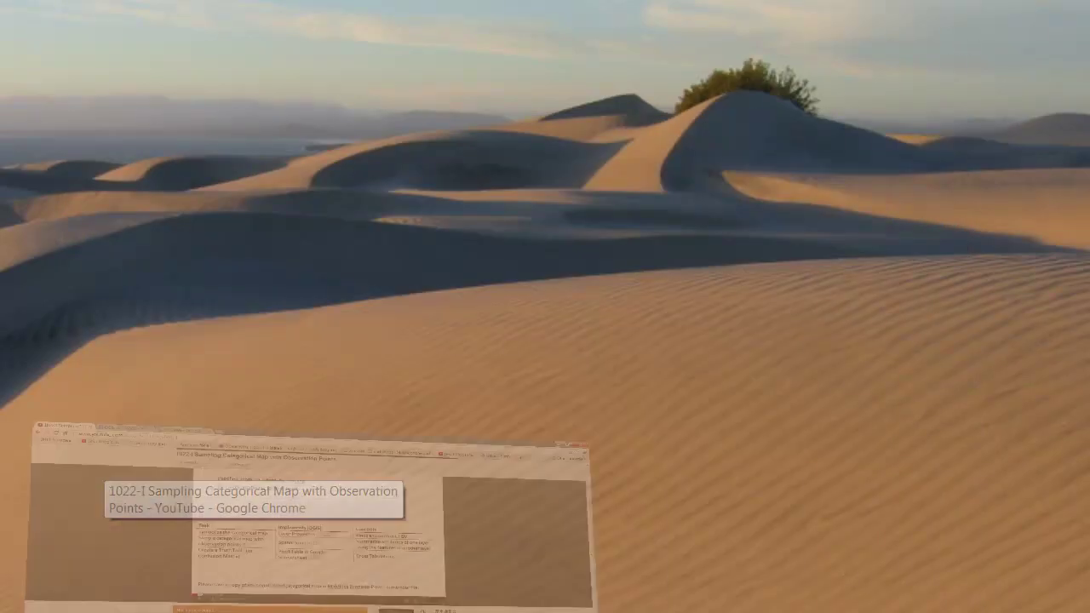
Search for 'google' in a new Chrome tab.
key(ctrl+t)
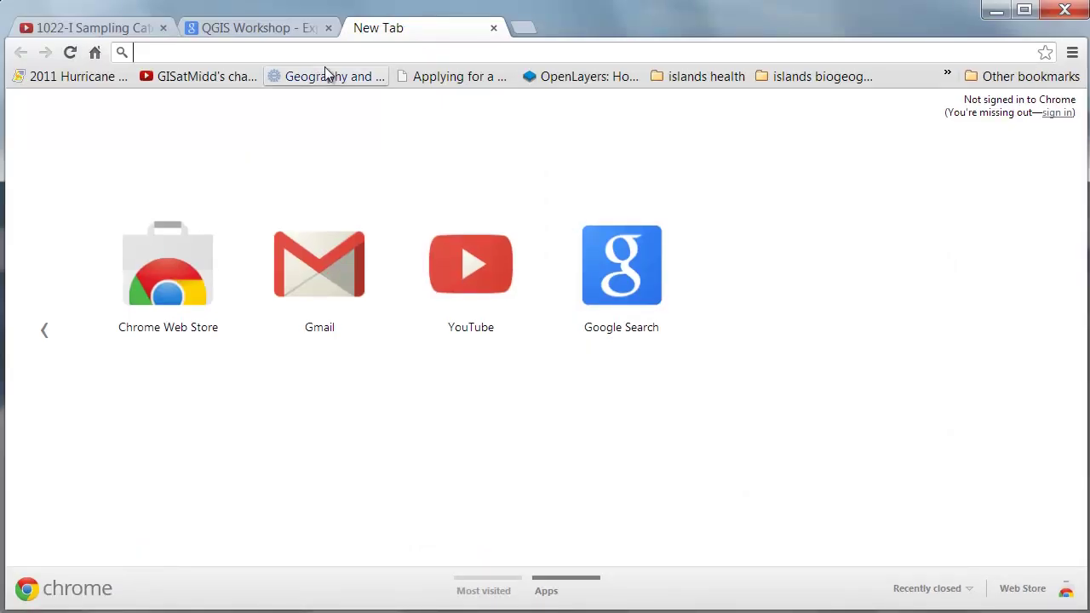
text(go)
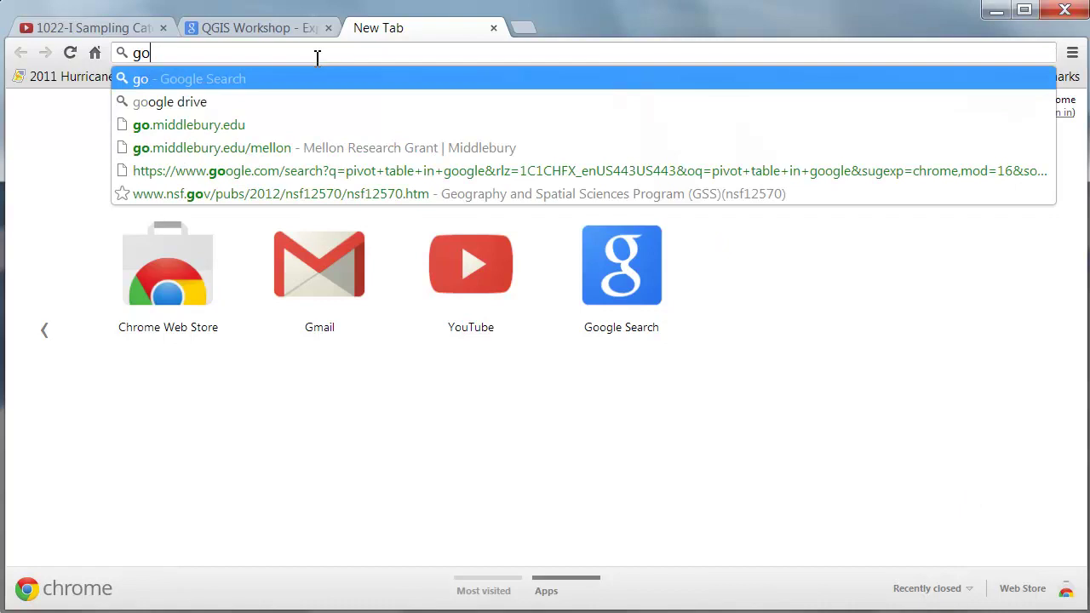
text(ogle)
key(Return)
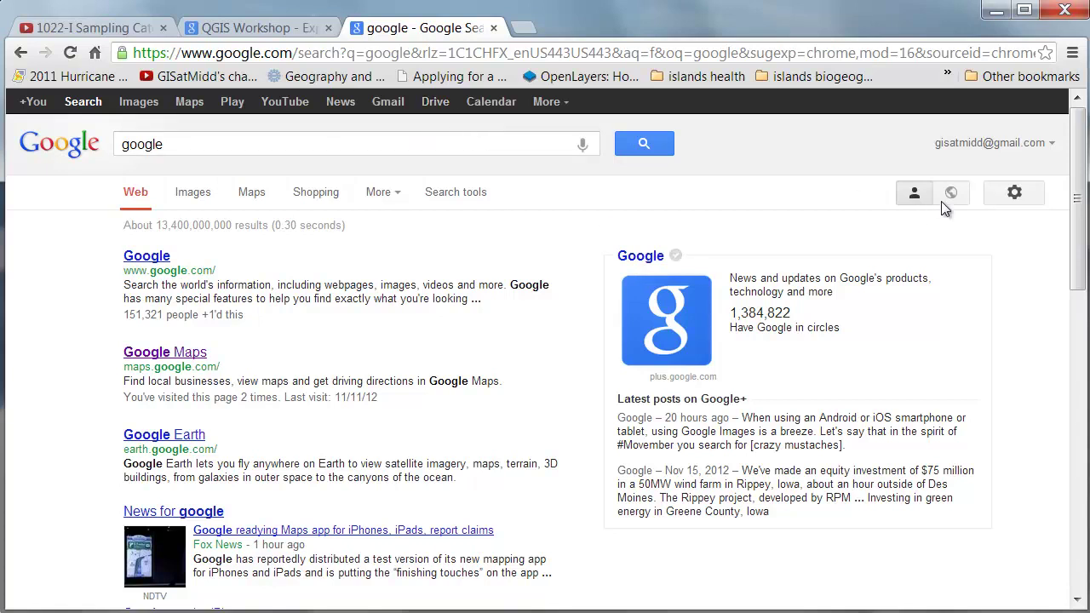
Create a blank spreadsheet from Google Drive's CREATE menu.
click(436, 102)
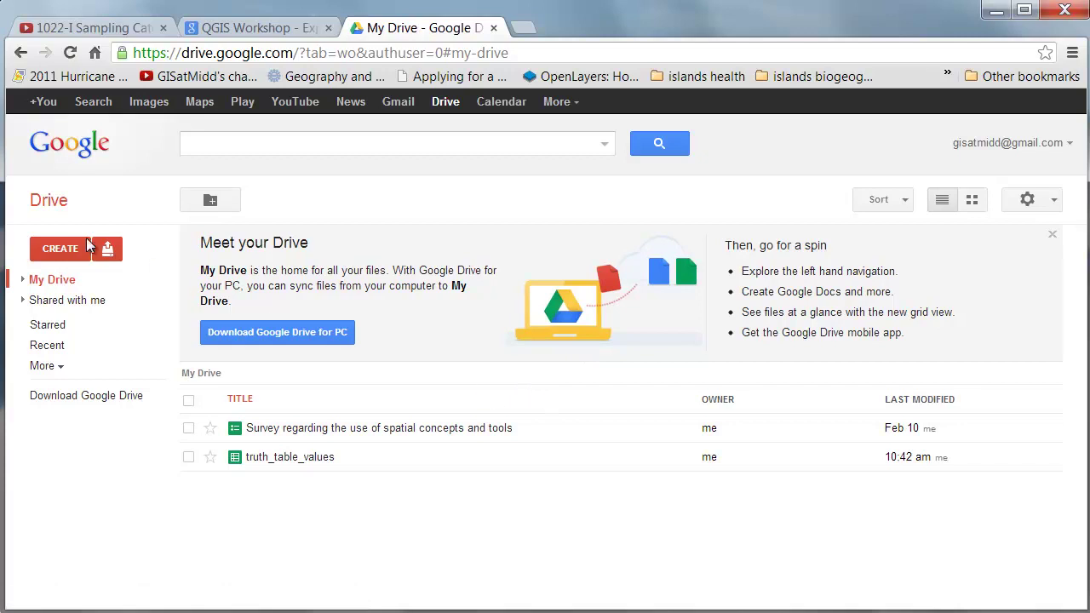
click(62, 249)
click(78, 316)
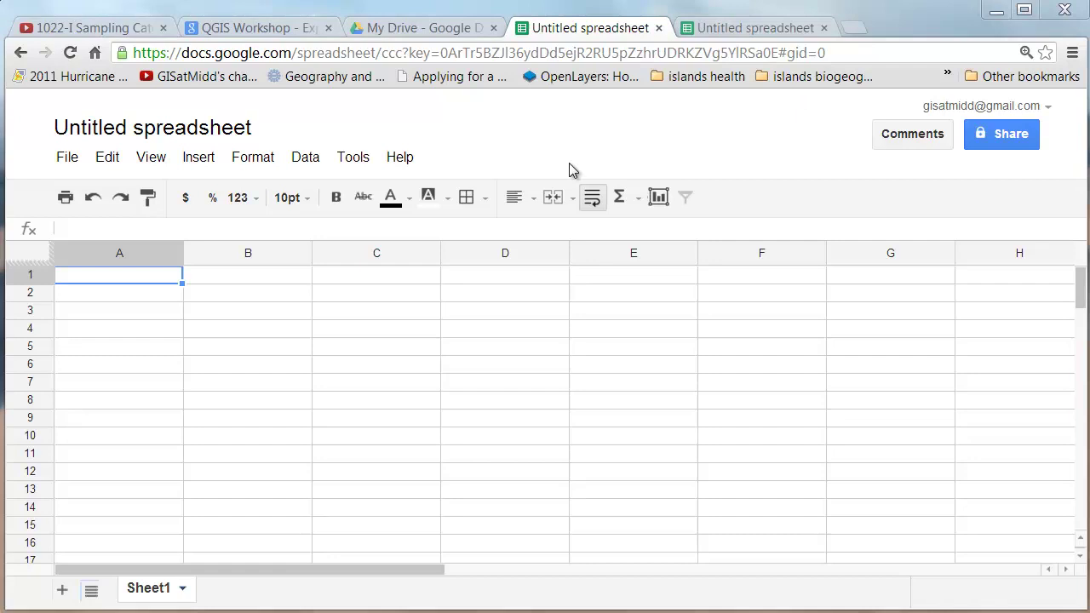
Start a File > Open upload and browse to W:\now\gg120\wk10p3.
click(69, 160)
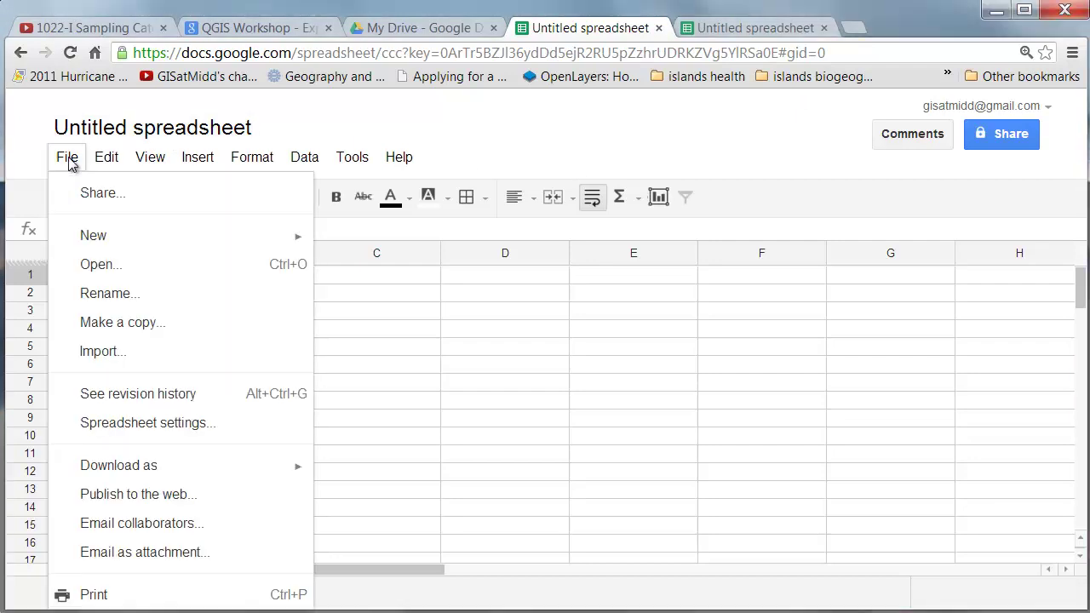
click(89, 264)
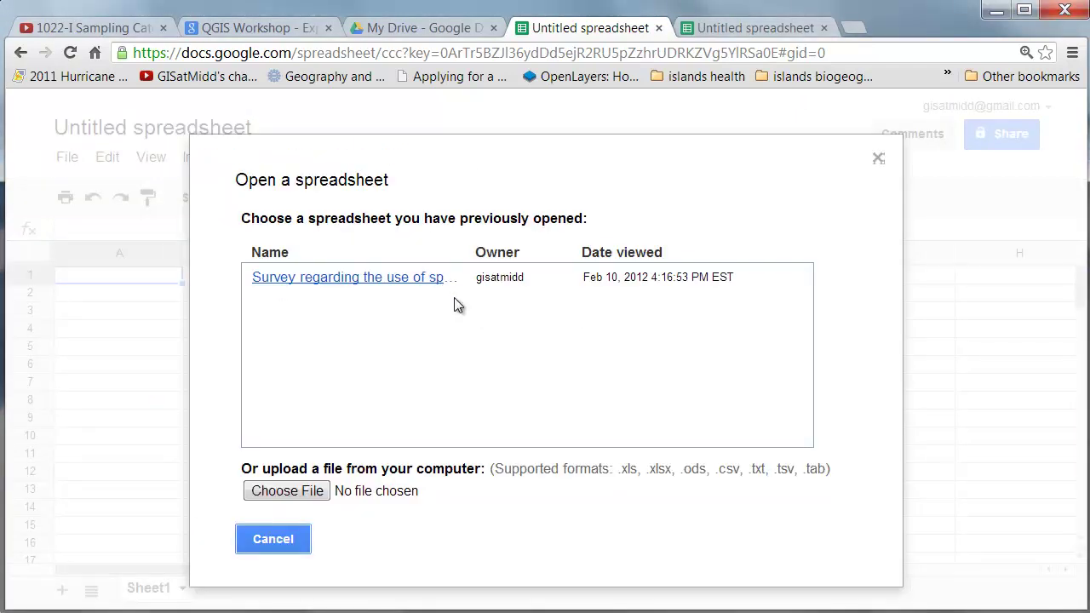
click(306, 490)
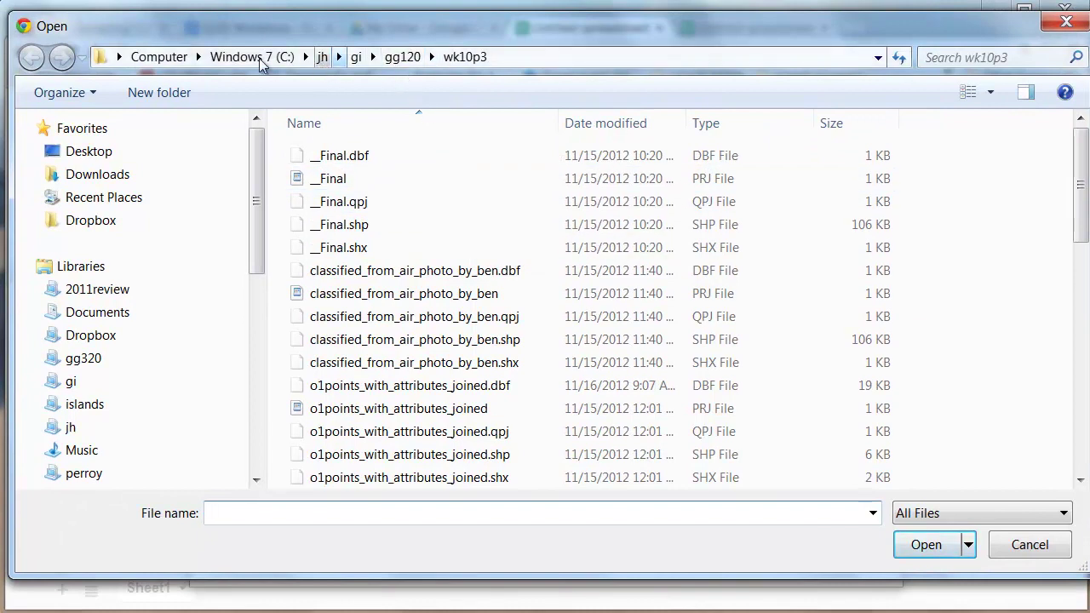
drag(256, 196, 256, 394)
click(185, 349)
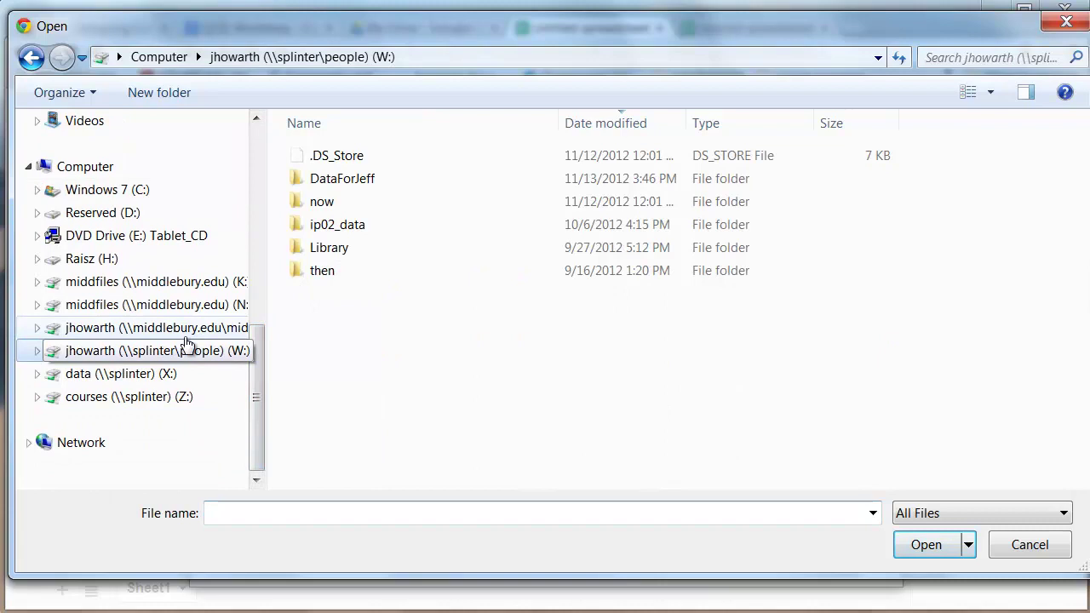
double_click(313, 205)
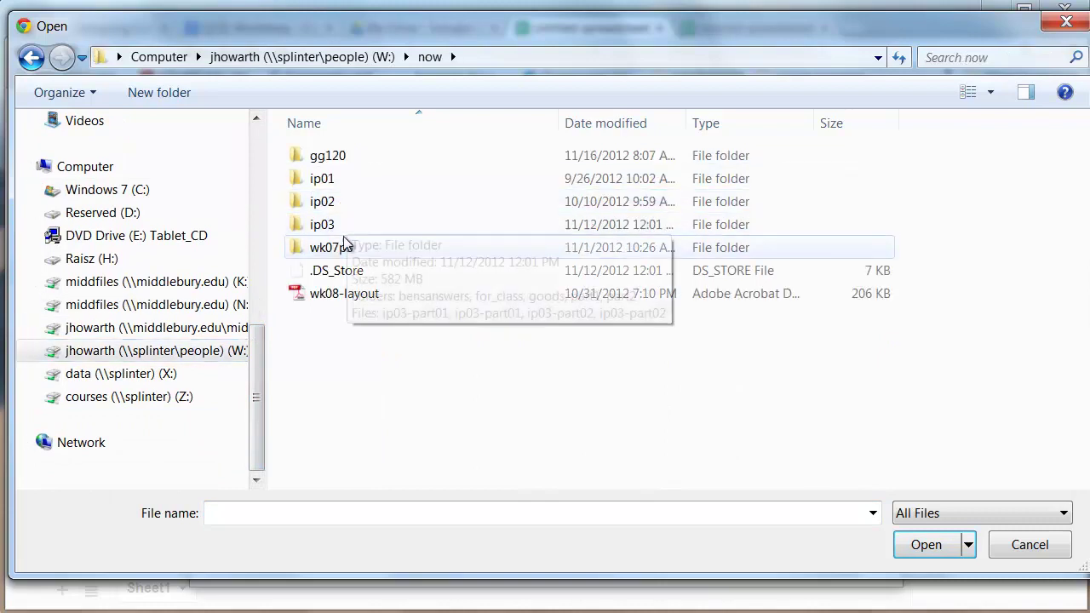
double_click(329, 160)
scroll(395, 295, down, 1)
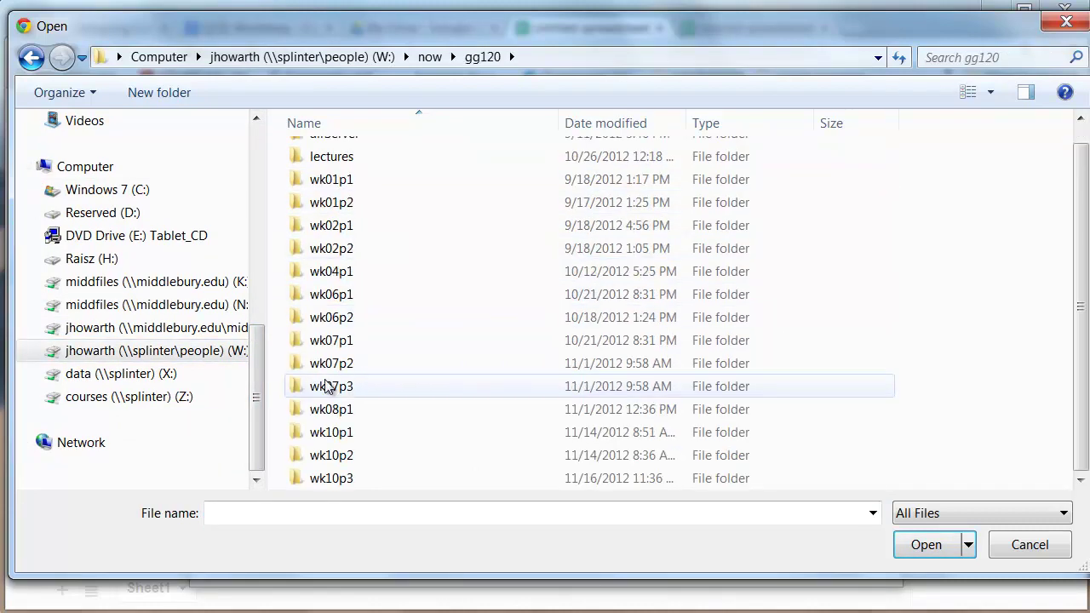
double_click(341, 477)
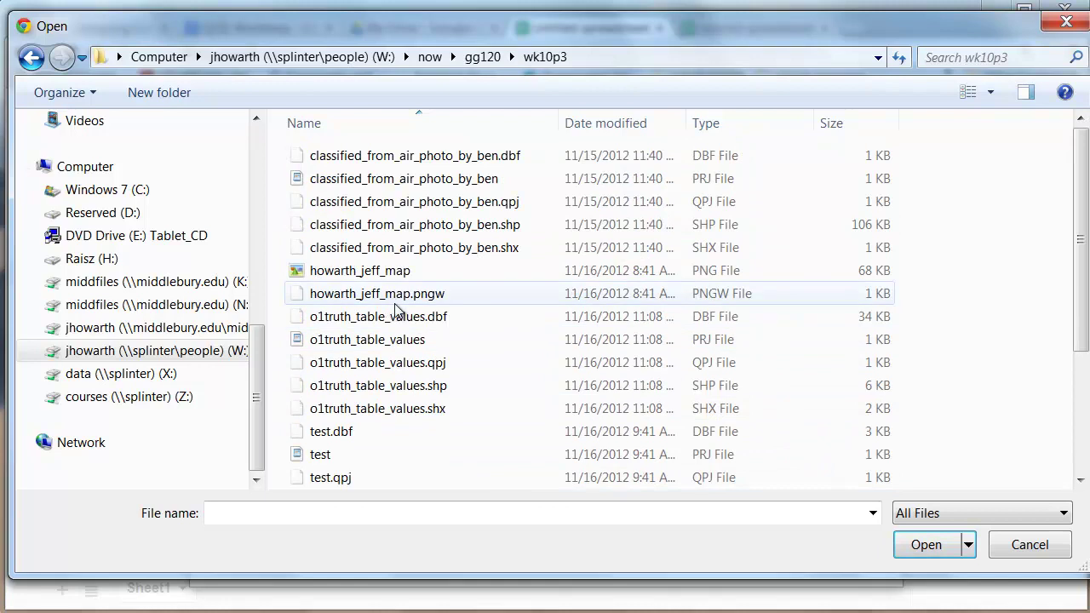
Upload truth_table_values and open the imported spreadsheet.
scroll(397, 309, down, 3)
click(359, 478)
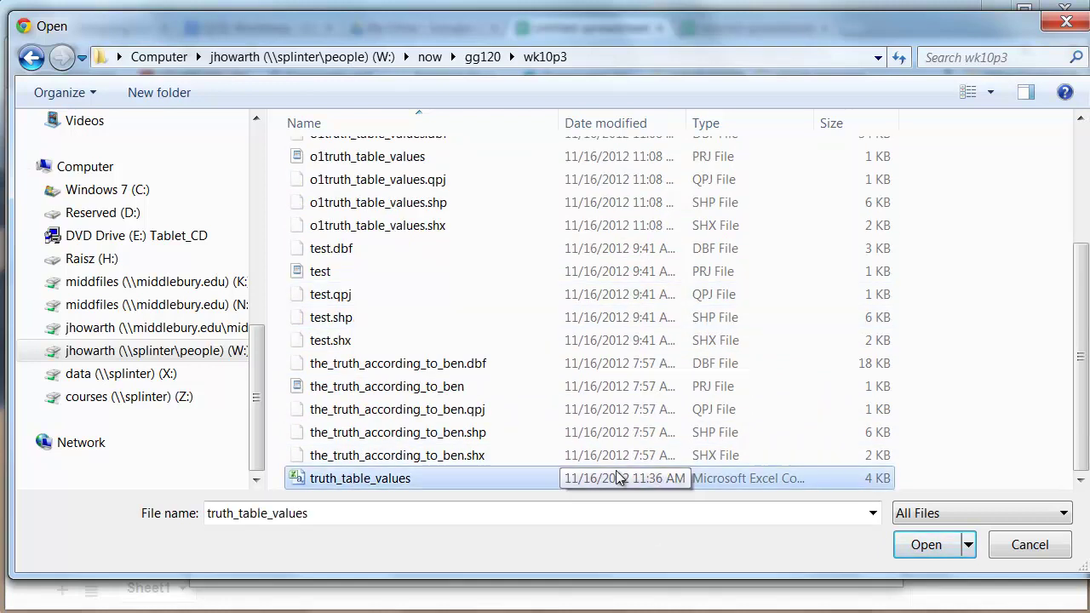
click(926, 545)
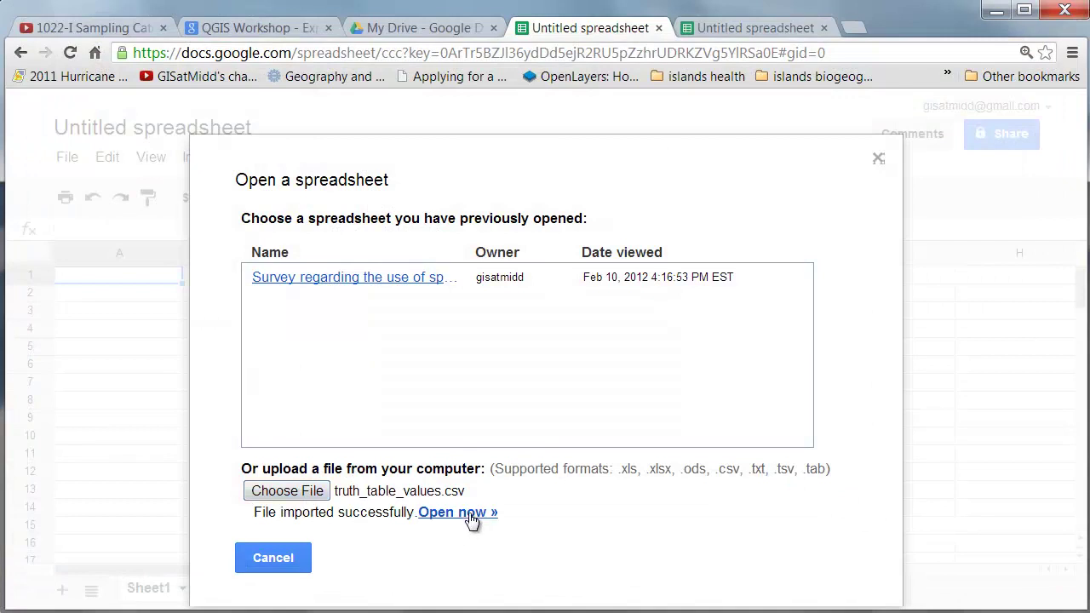
click(470, 515)
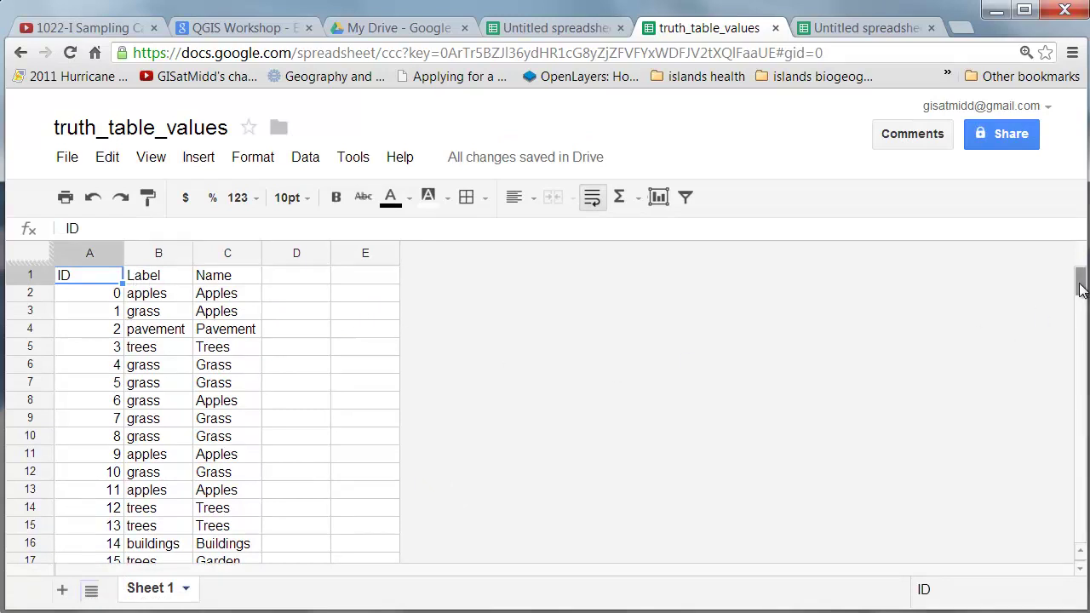
Scroll through the ID, Label and Name data and select the whole sheet.
scroll(1079, 289, down, 5)
scroll(1080, 290, up, 4)
scroll(1072, 272, up, 1)
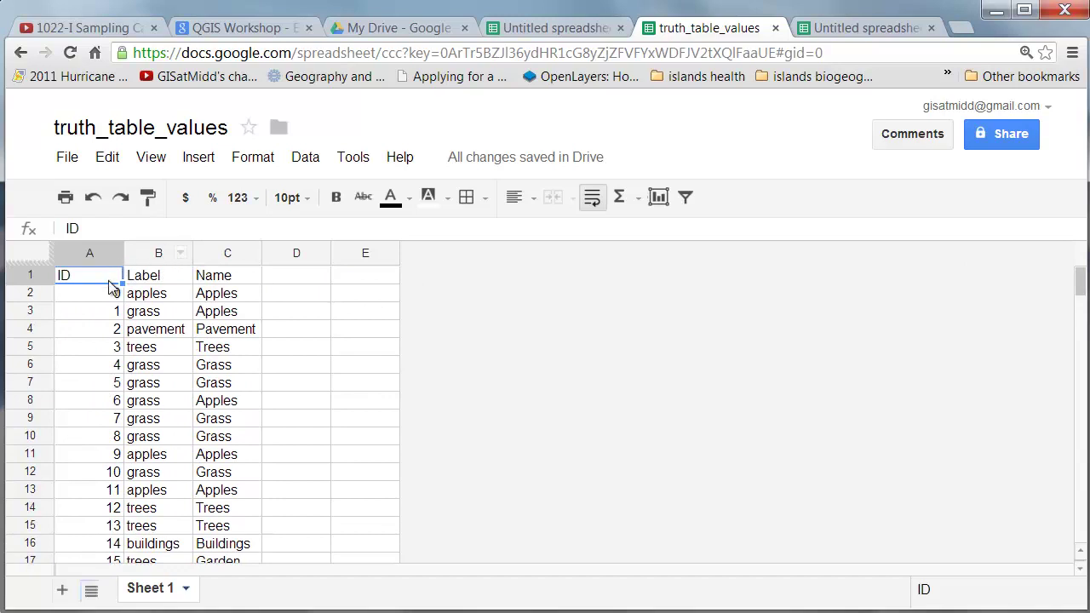
click(30, 257)
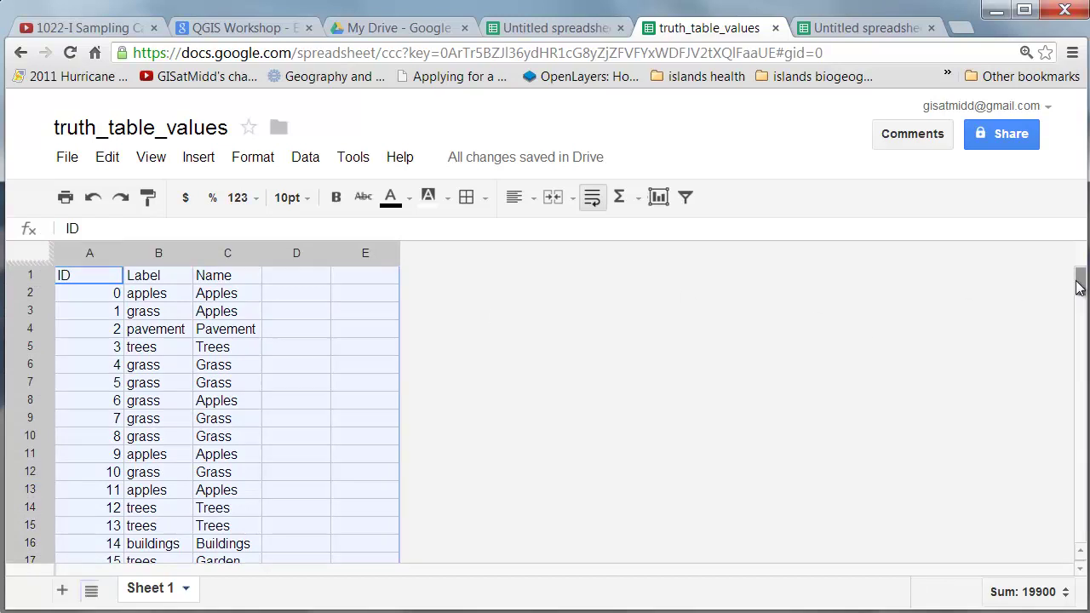
mouse_move(1079, 288)
mouse_down()
mouse_move(1079, 509)
mouse_move(1079, 281)
mouse_up()
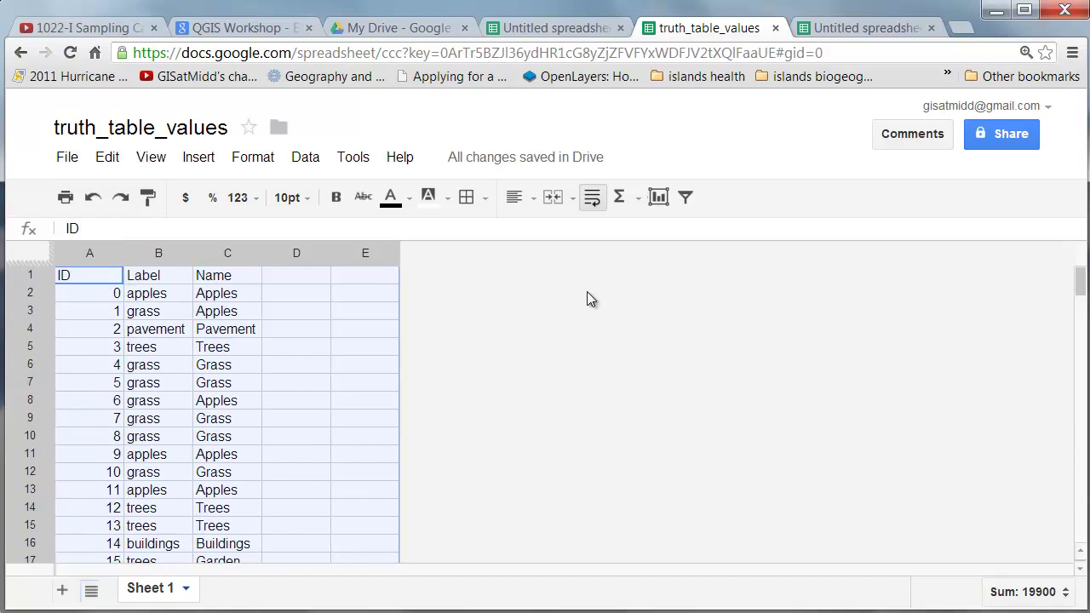
Insert a pivot table report with source range 'Sheet 1'!A:C.
click(357, 162)
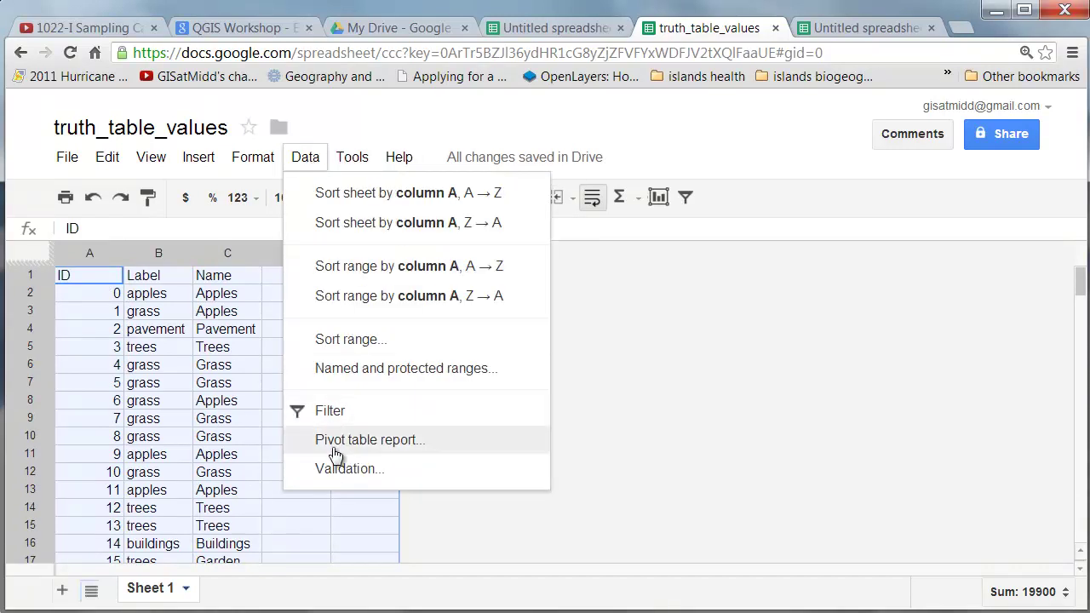
click(349, 441)
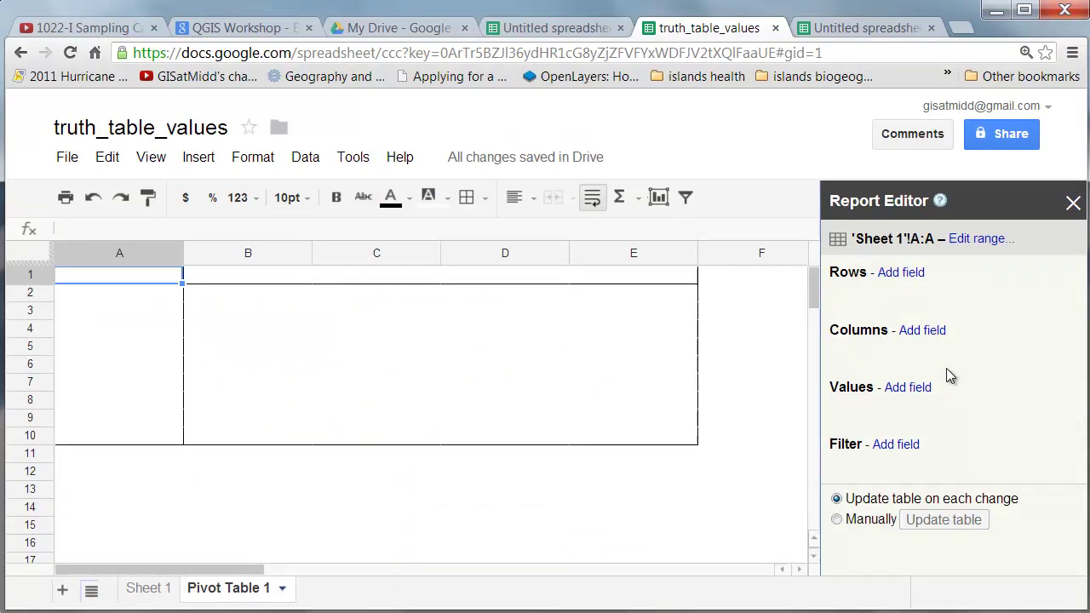
click(981, 241)
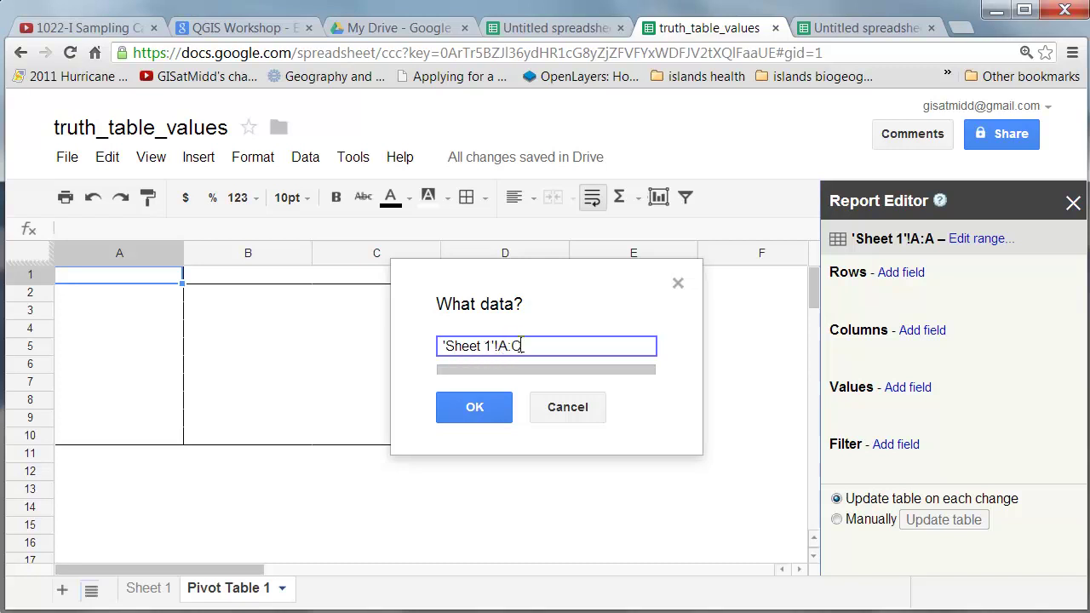
click(474, 407)
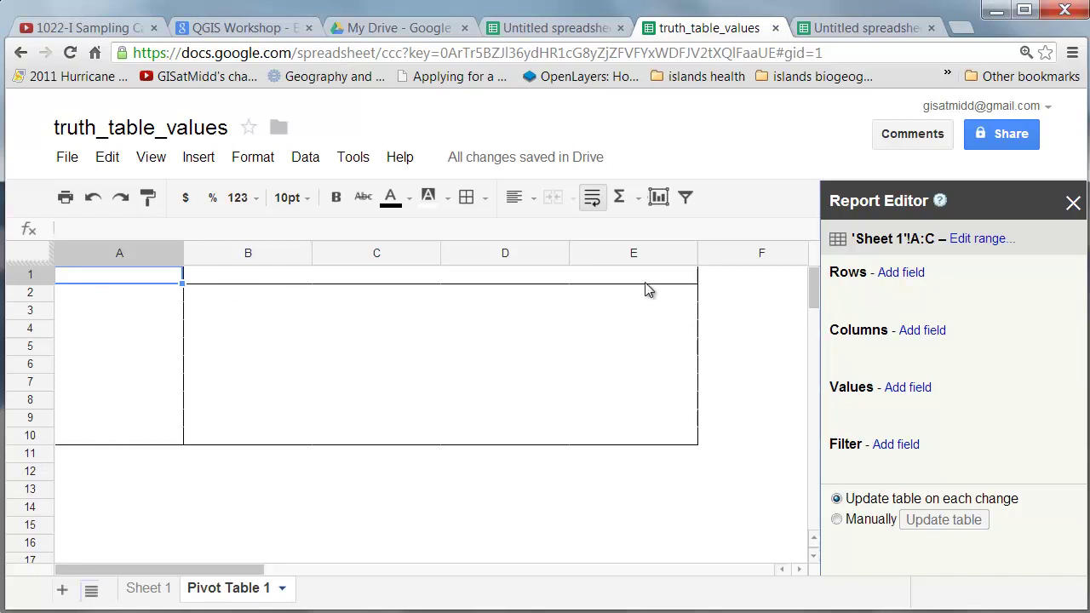
Add Name as the pivot rows field and Label as the pivot columns field.
click(901, 274)
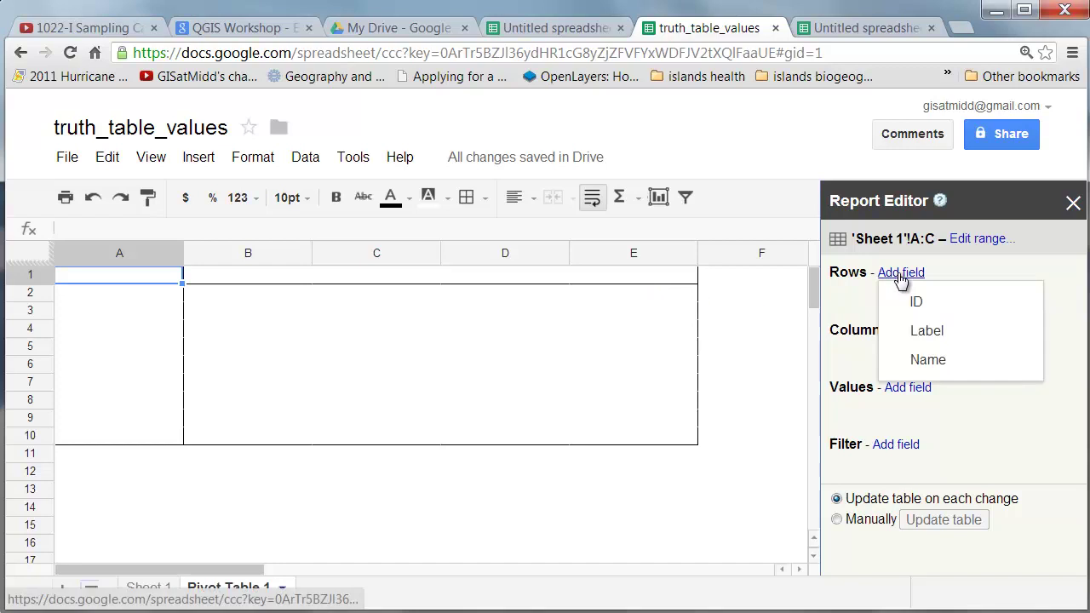
click(928, 359)
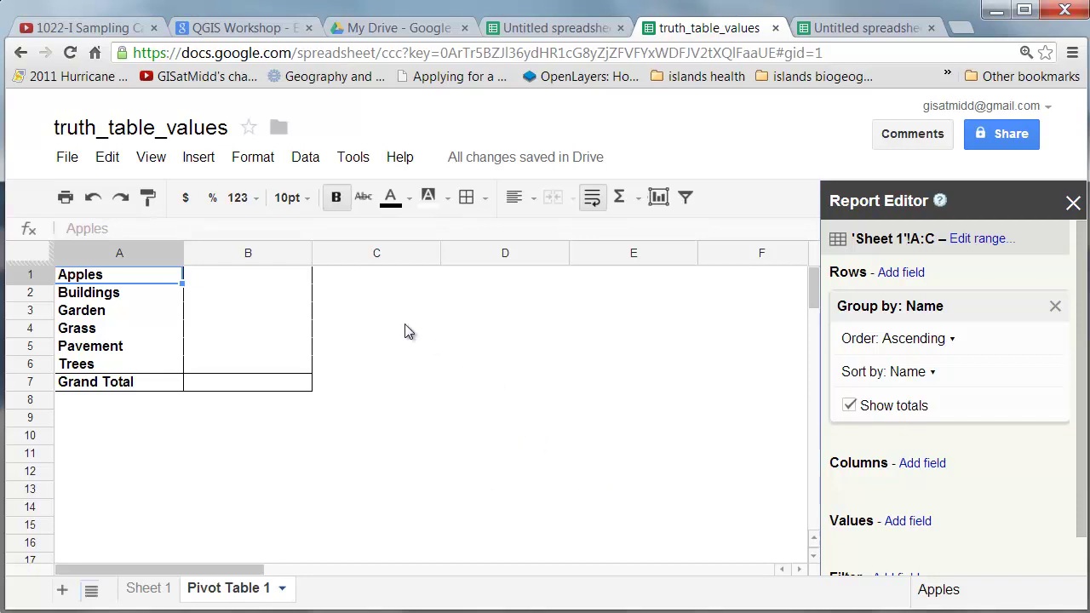
click(920, 463)
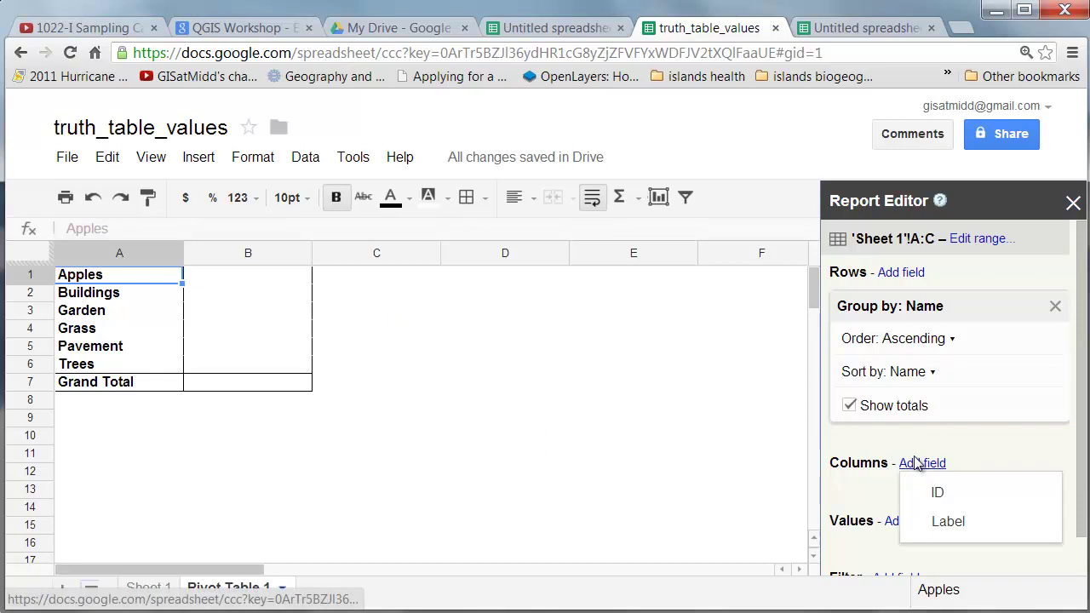
click(932, 518)
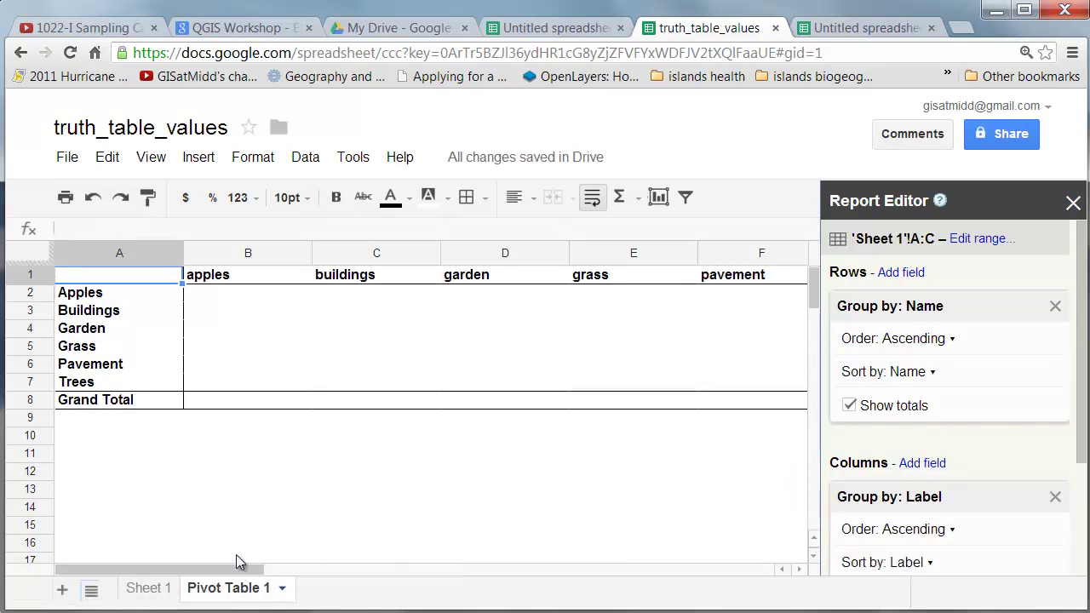
mouse_move(209, 569)
mouse_down()
mouse_move(377, 572)
mouse_move(234, 572)
mouse_up()
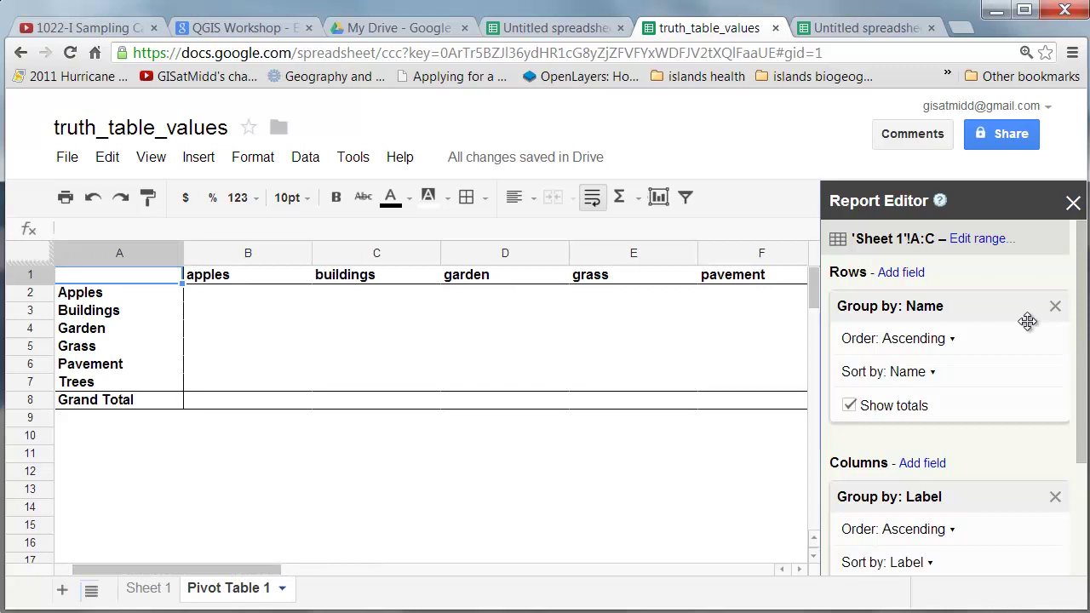
drag(1079, 311, 1087, 419)
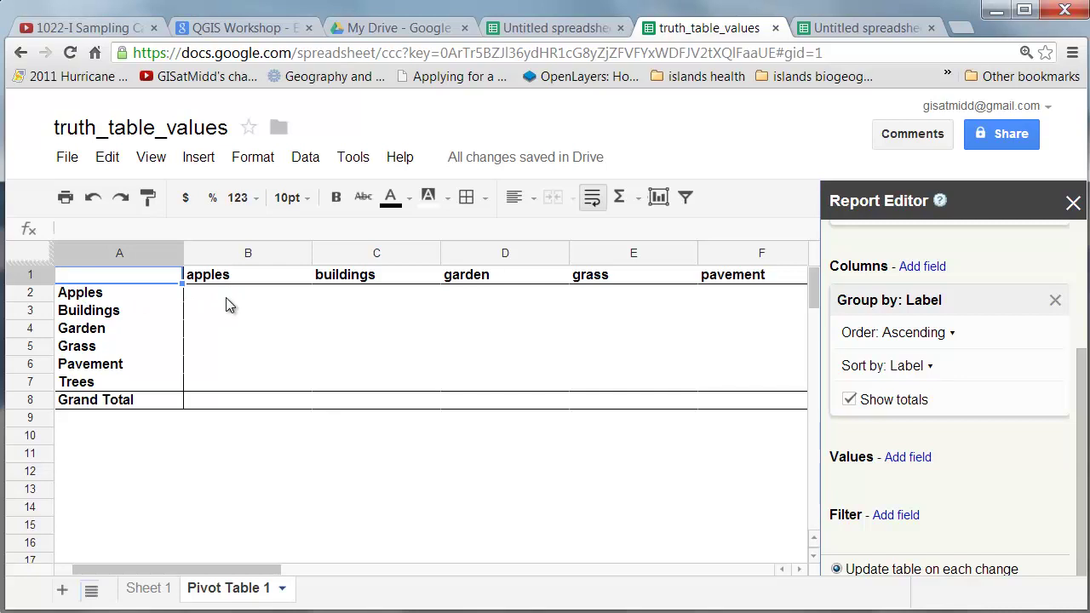
Add ID as the pivot value field, summarized by COUNT instead of SUM.
click(911, 459)
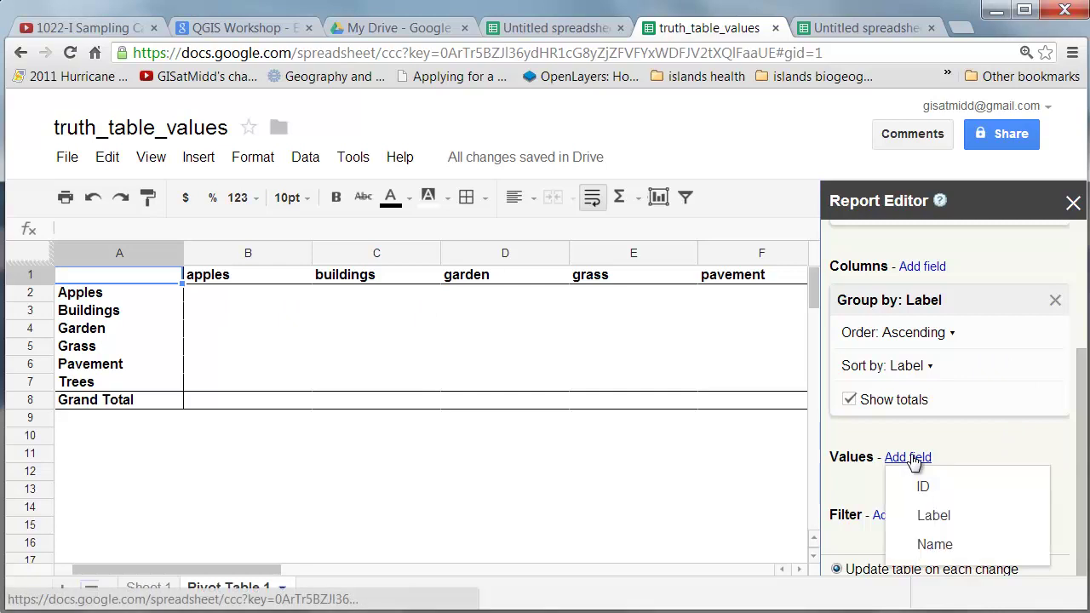
click(939, 494)
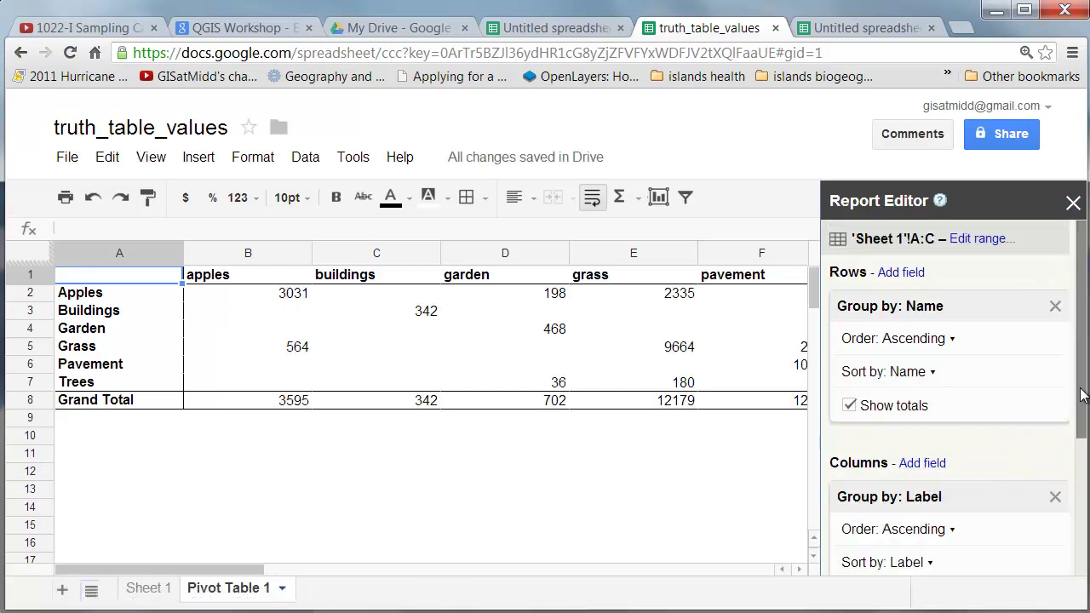
drag(1083, 394, 1085, 521)
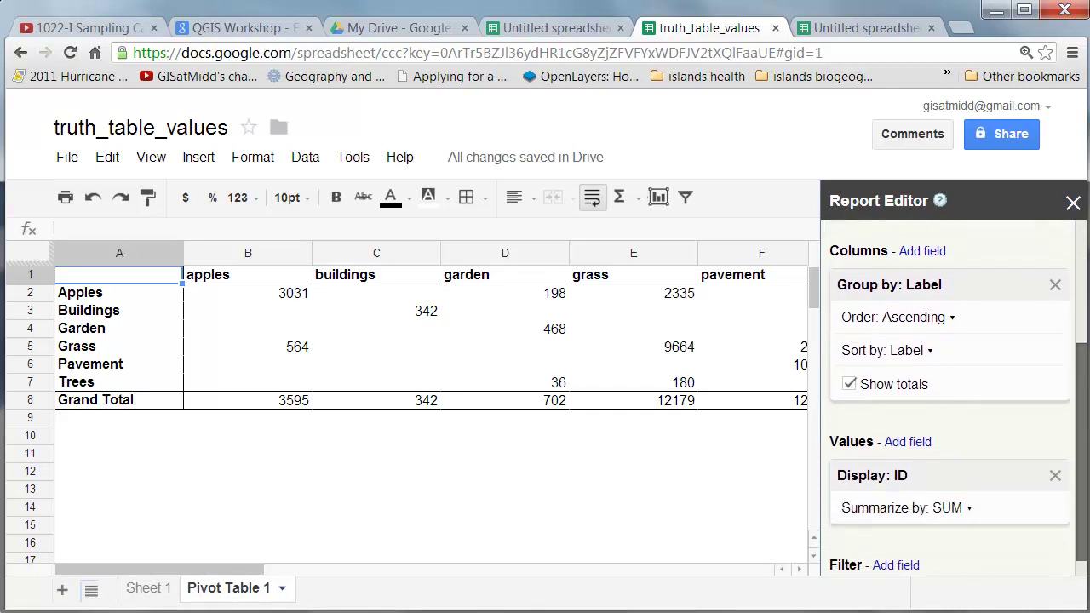
click(970, 492)
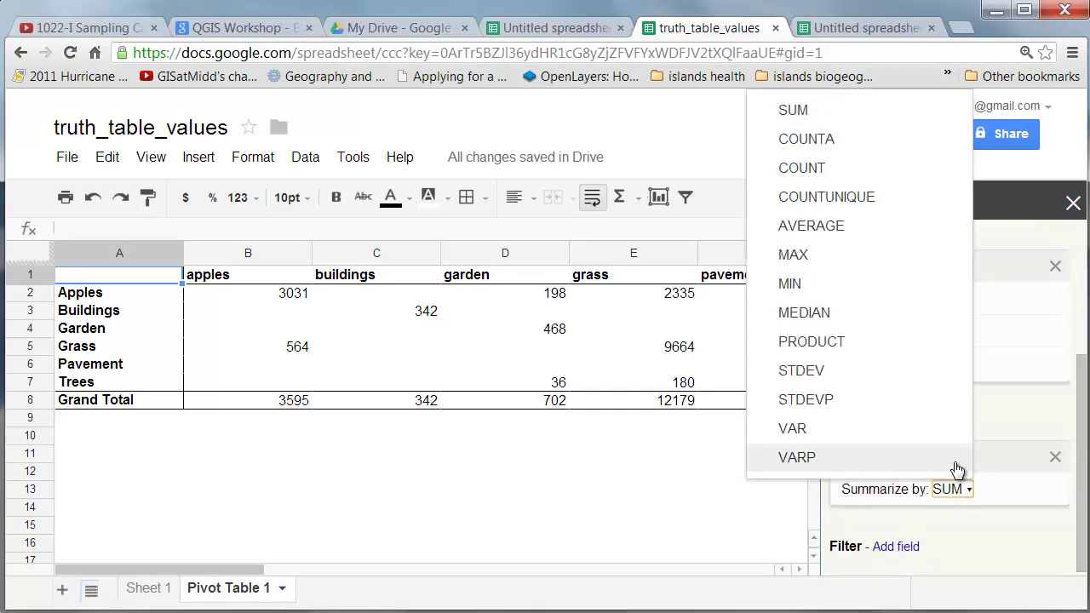
click(815, 170)
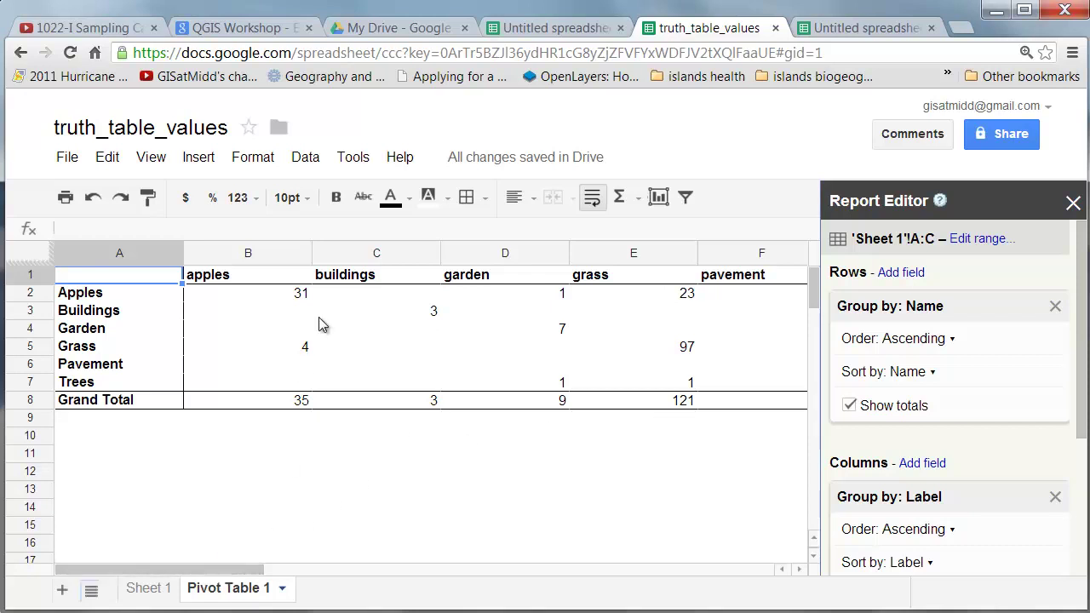
Select columns B–G (apples through trees) and resize them to width 20.
click(247, 253)
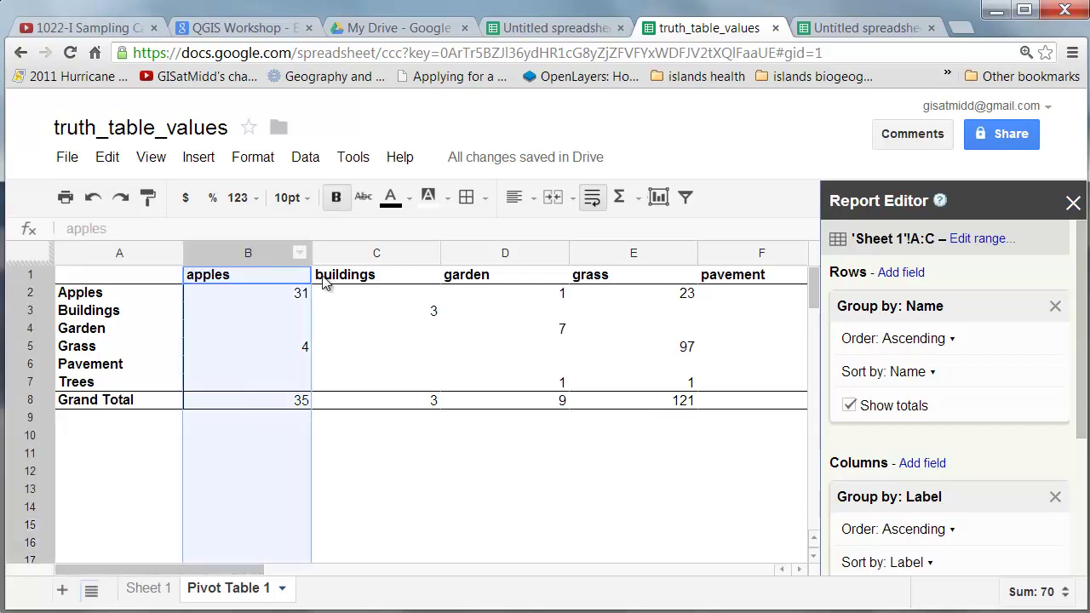
key(shift+Right)
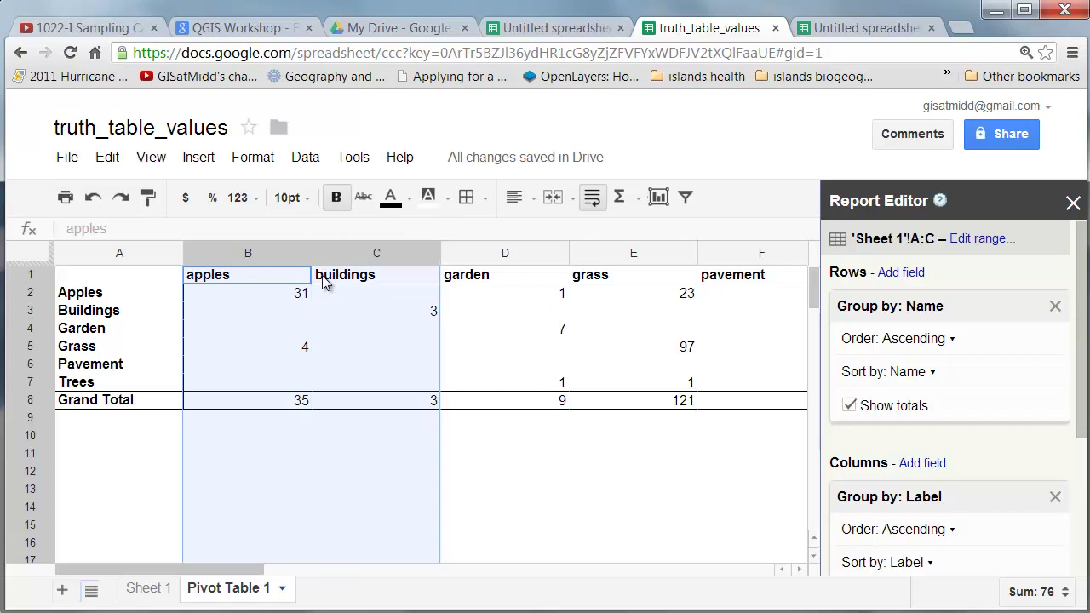
key(shift+Right)
key(shift+Right)
key(shift+Right)
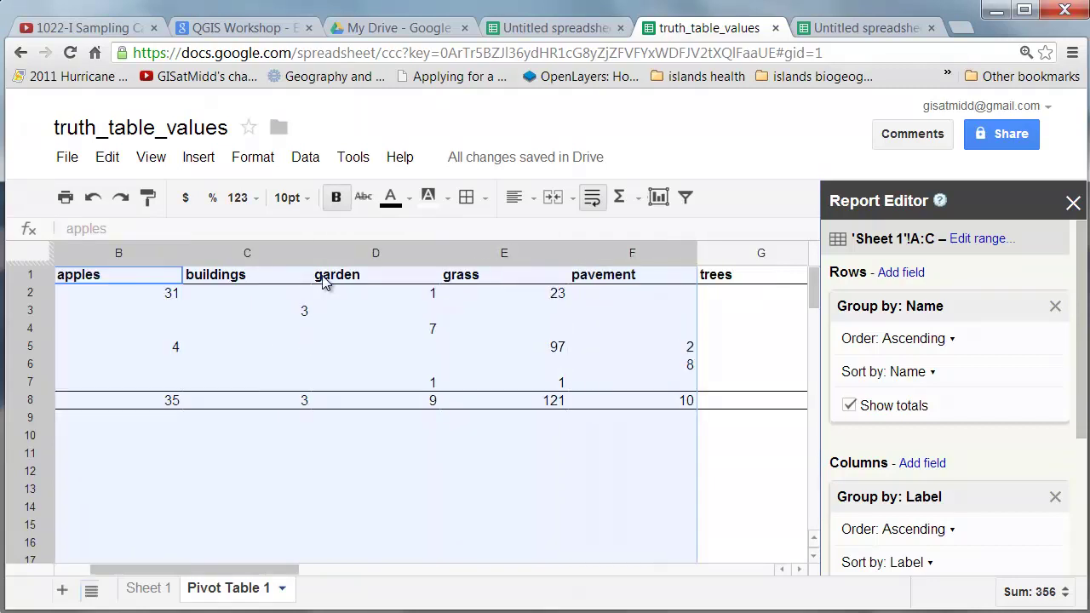
key(shift+Right)
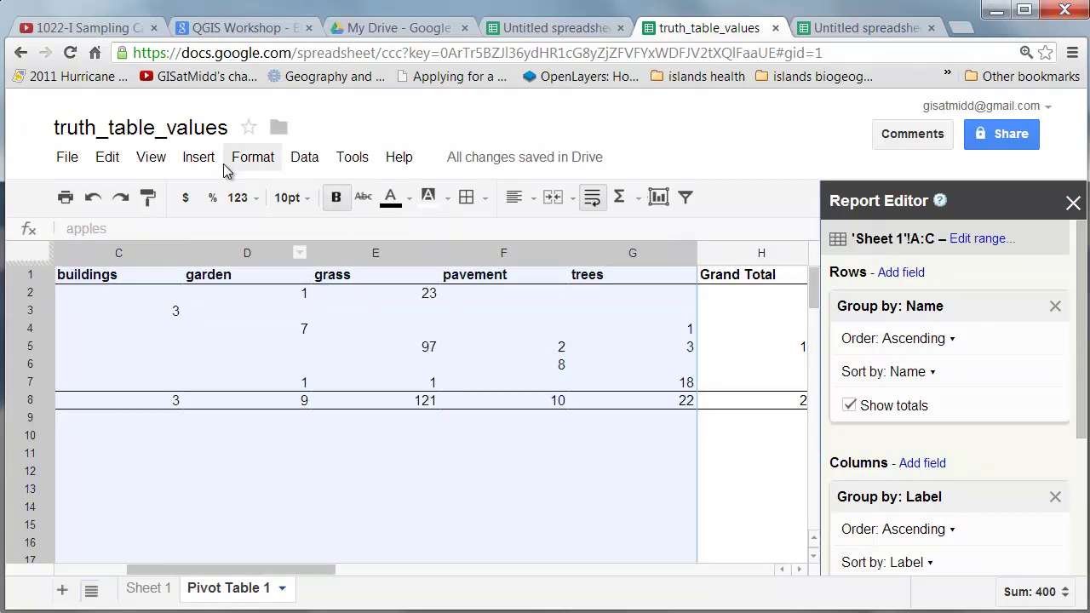
click(245, 161)
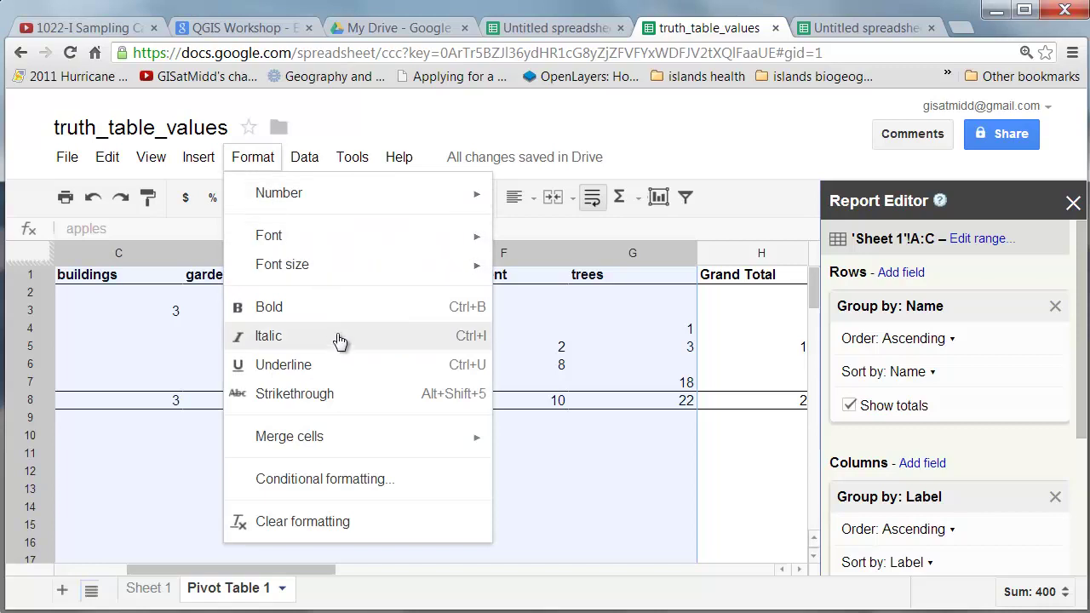
right_click(644, 260)
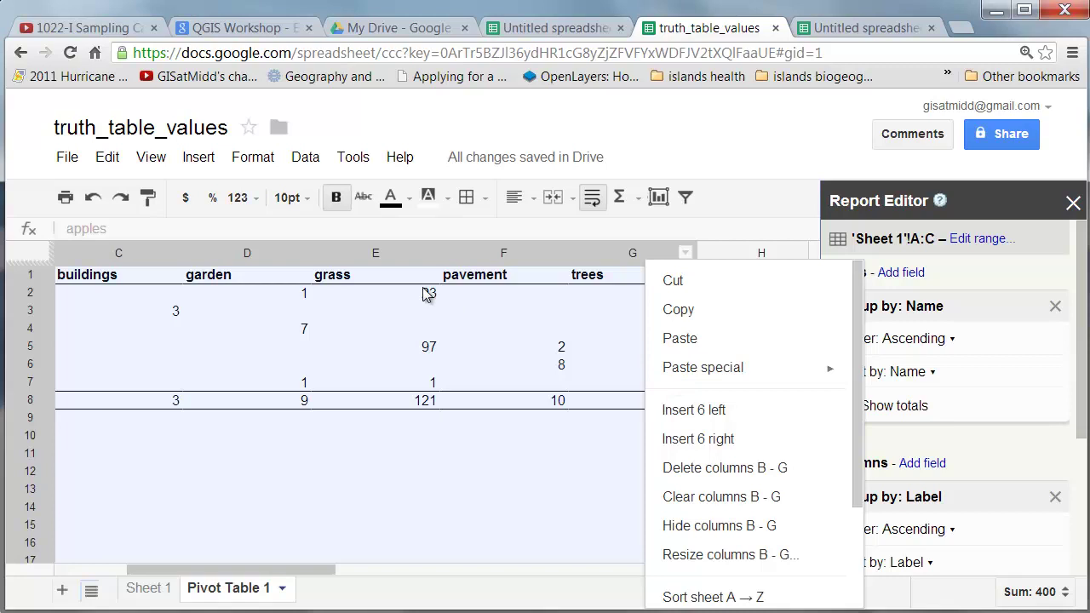
click(705, 554)
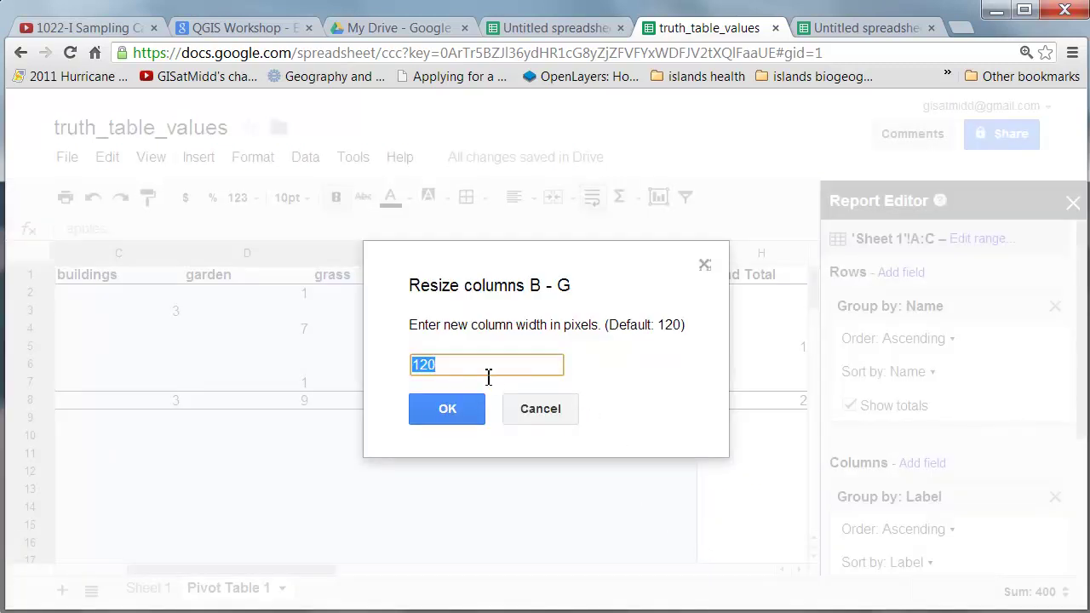
text(20)
key(Return)
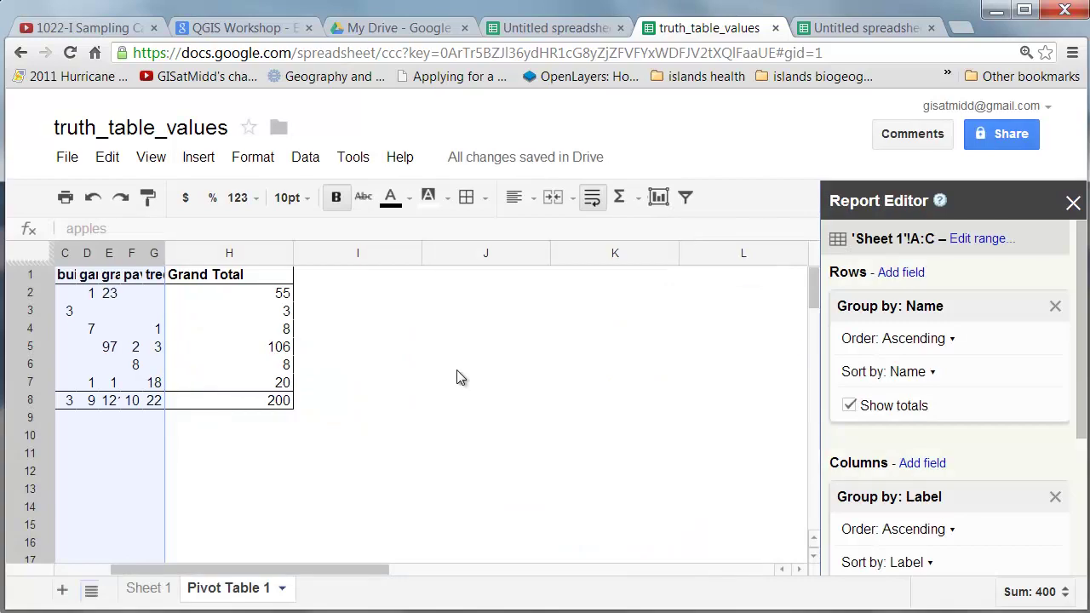
Widen columns B–G to 80, then set their final width to 75.
right_click(155, 253)
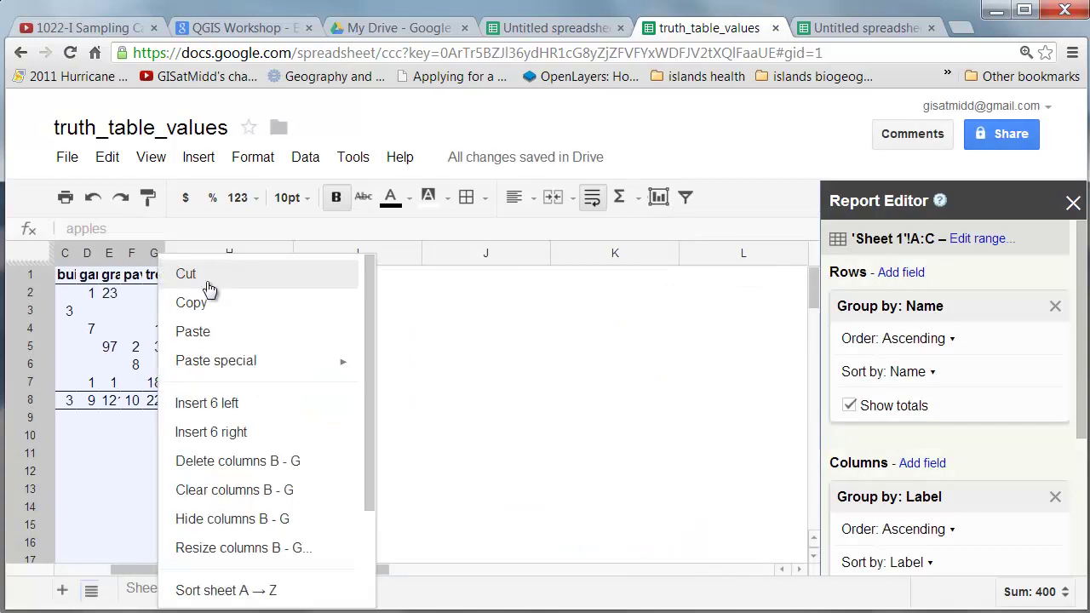
click(247, 549)
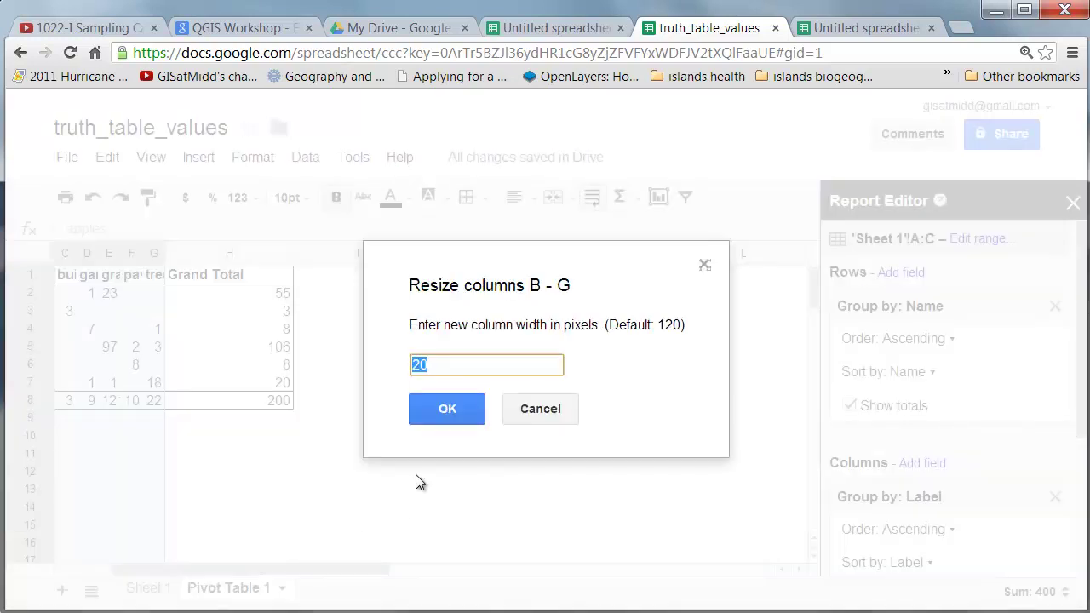
text(80)
key(Return)
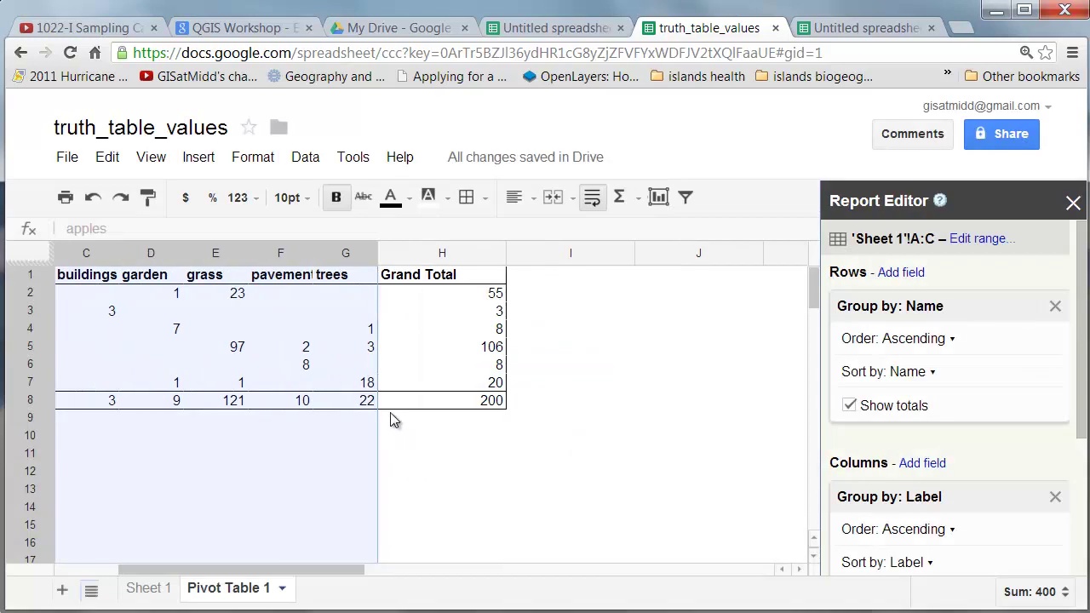
drag(272, 566, 224, 566)
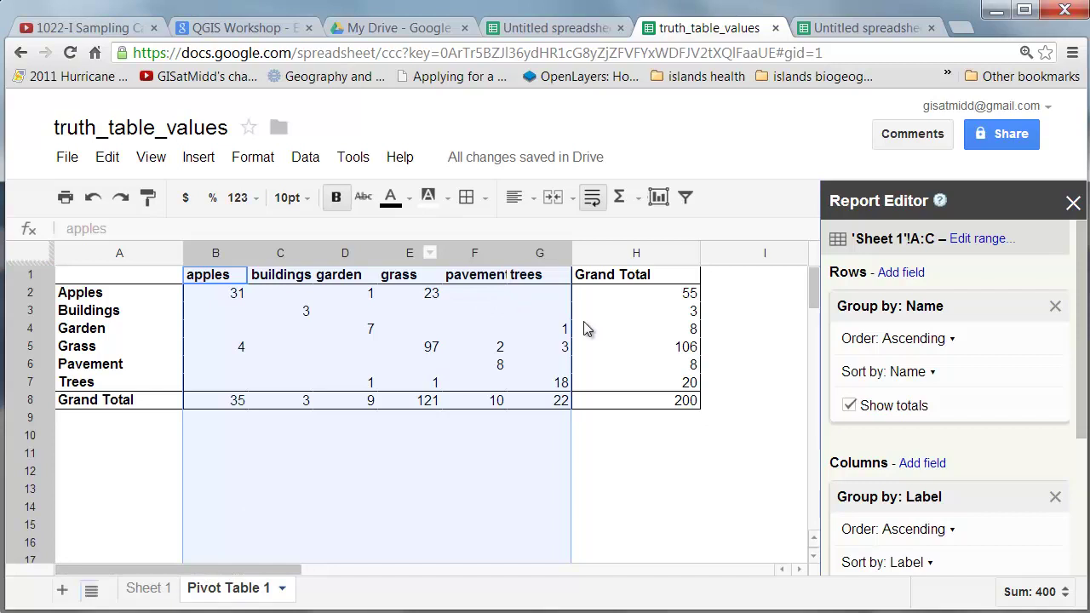
right_click(522, 260)
click(630, 553)
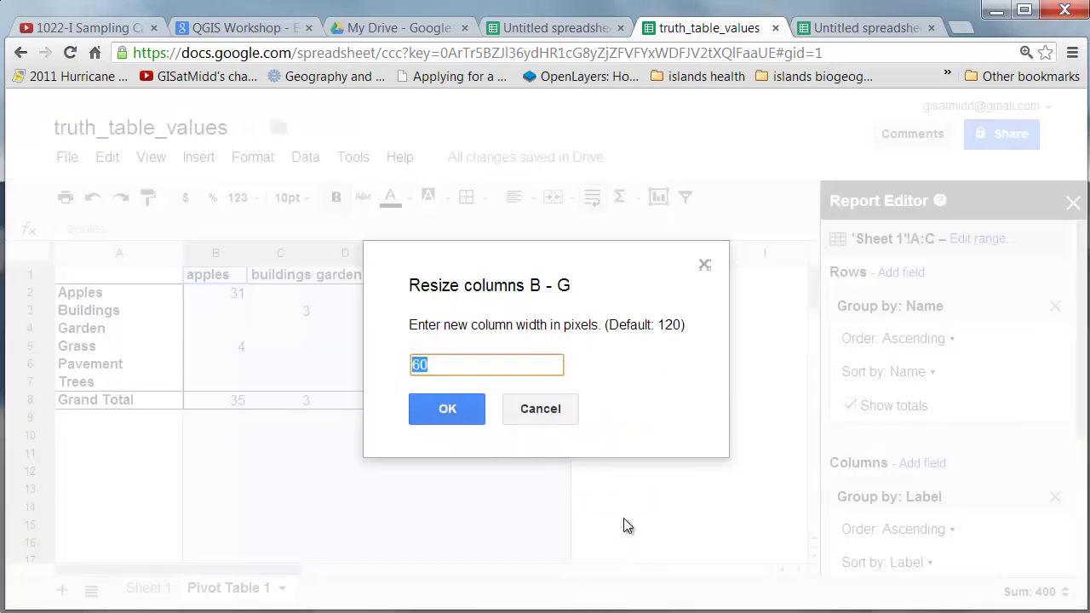
text(75)
key(Return)
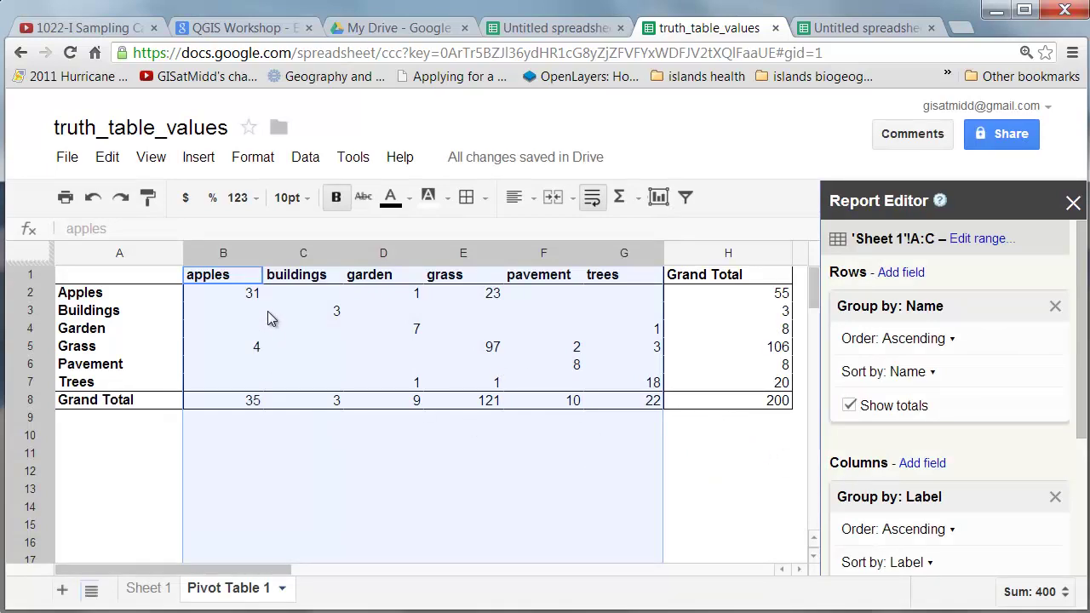
Inspect the Apples row counts: 31 apples, 1 garden and 23 grass.
click(251, 295)
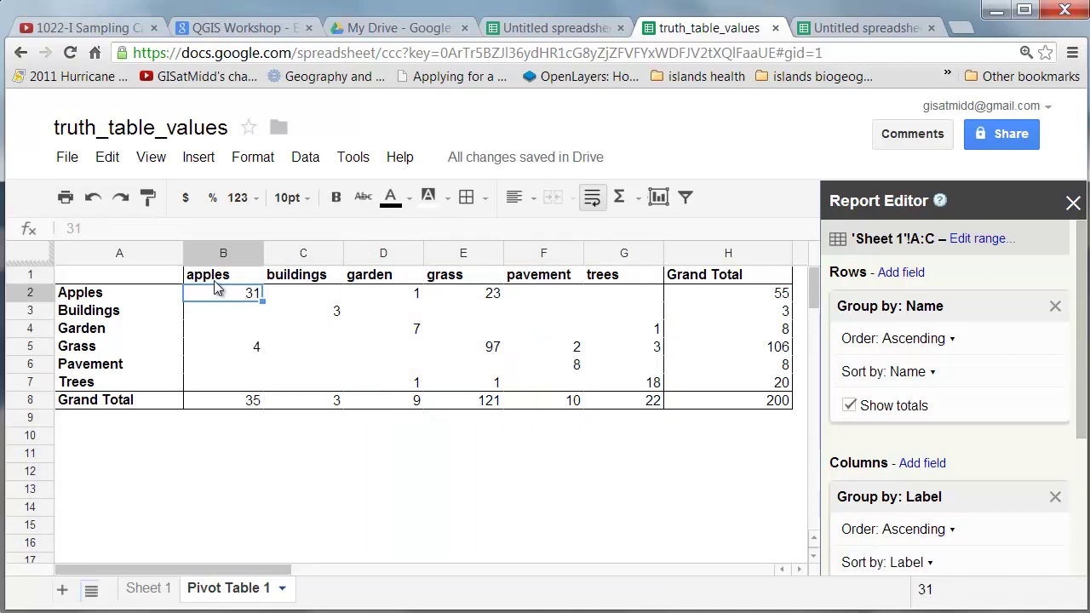
click(402, 304)
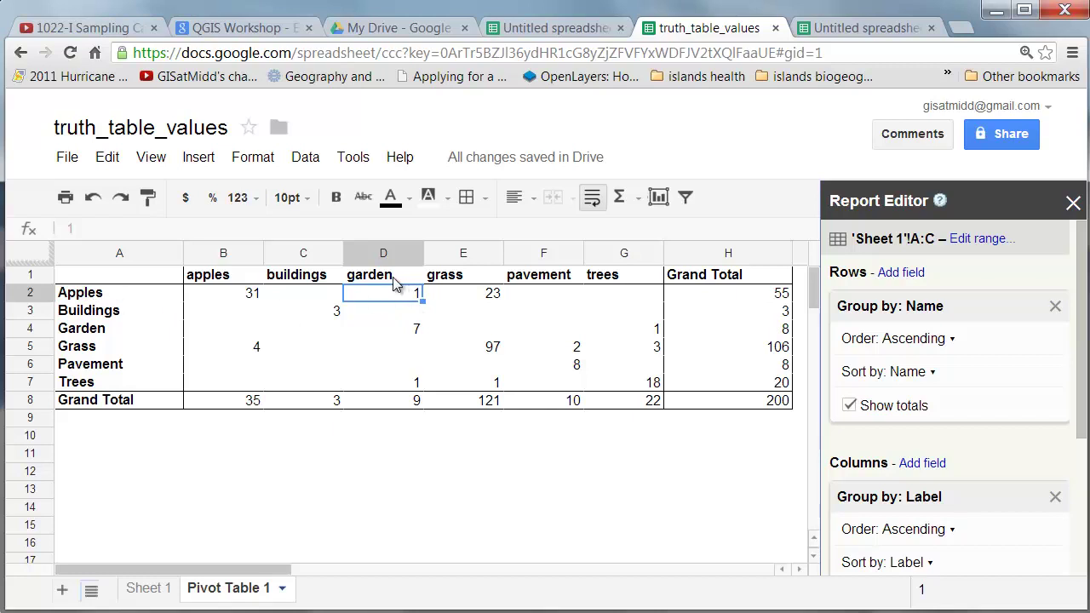
click(477, 298)
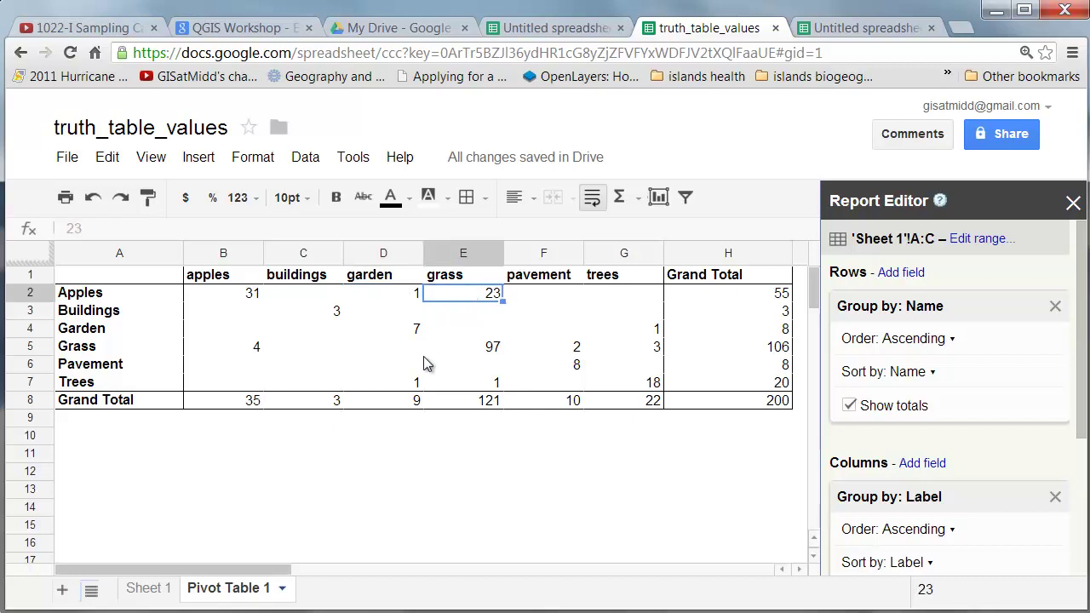